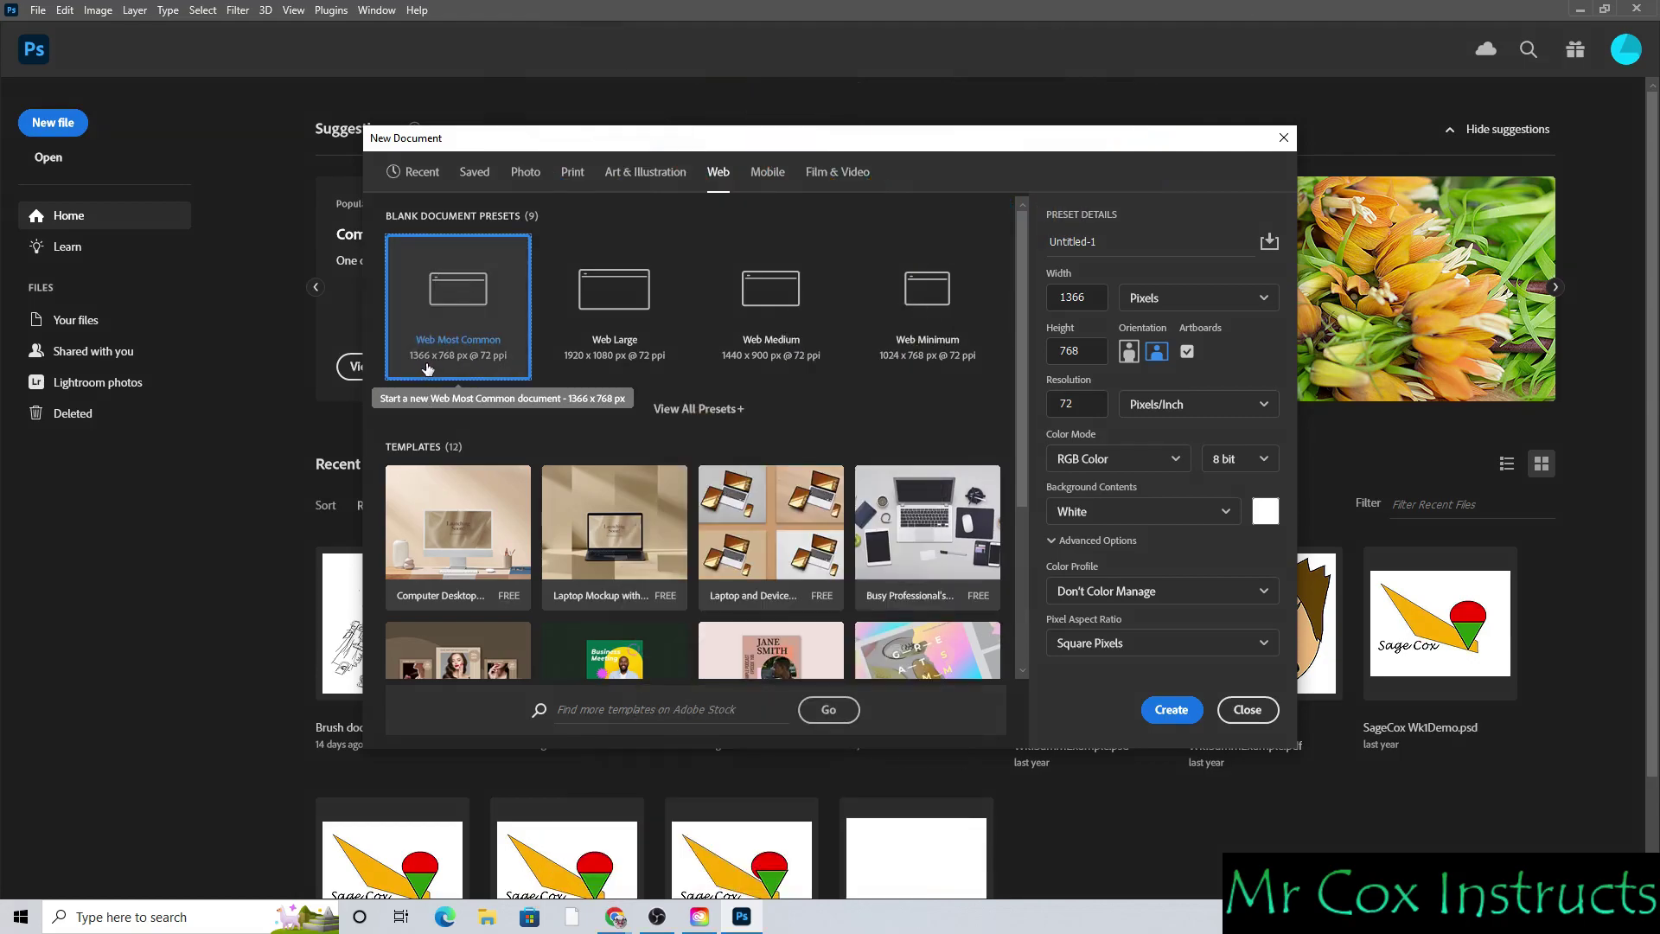
Step: Create a 5 x 5 inch, 300 ppi, 16-bit CMYK document with transparent background, named "Project - " plus the author's name
click(838, 172)
click(768, 172)
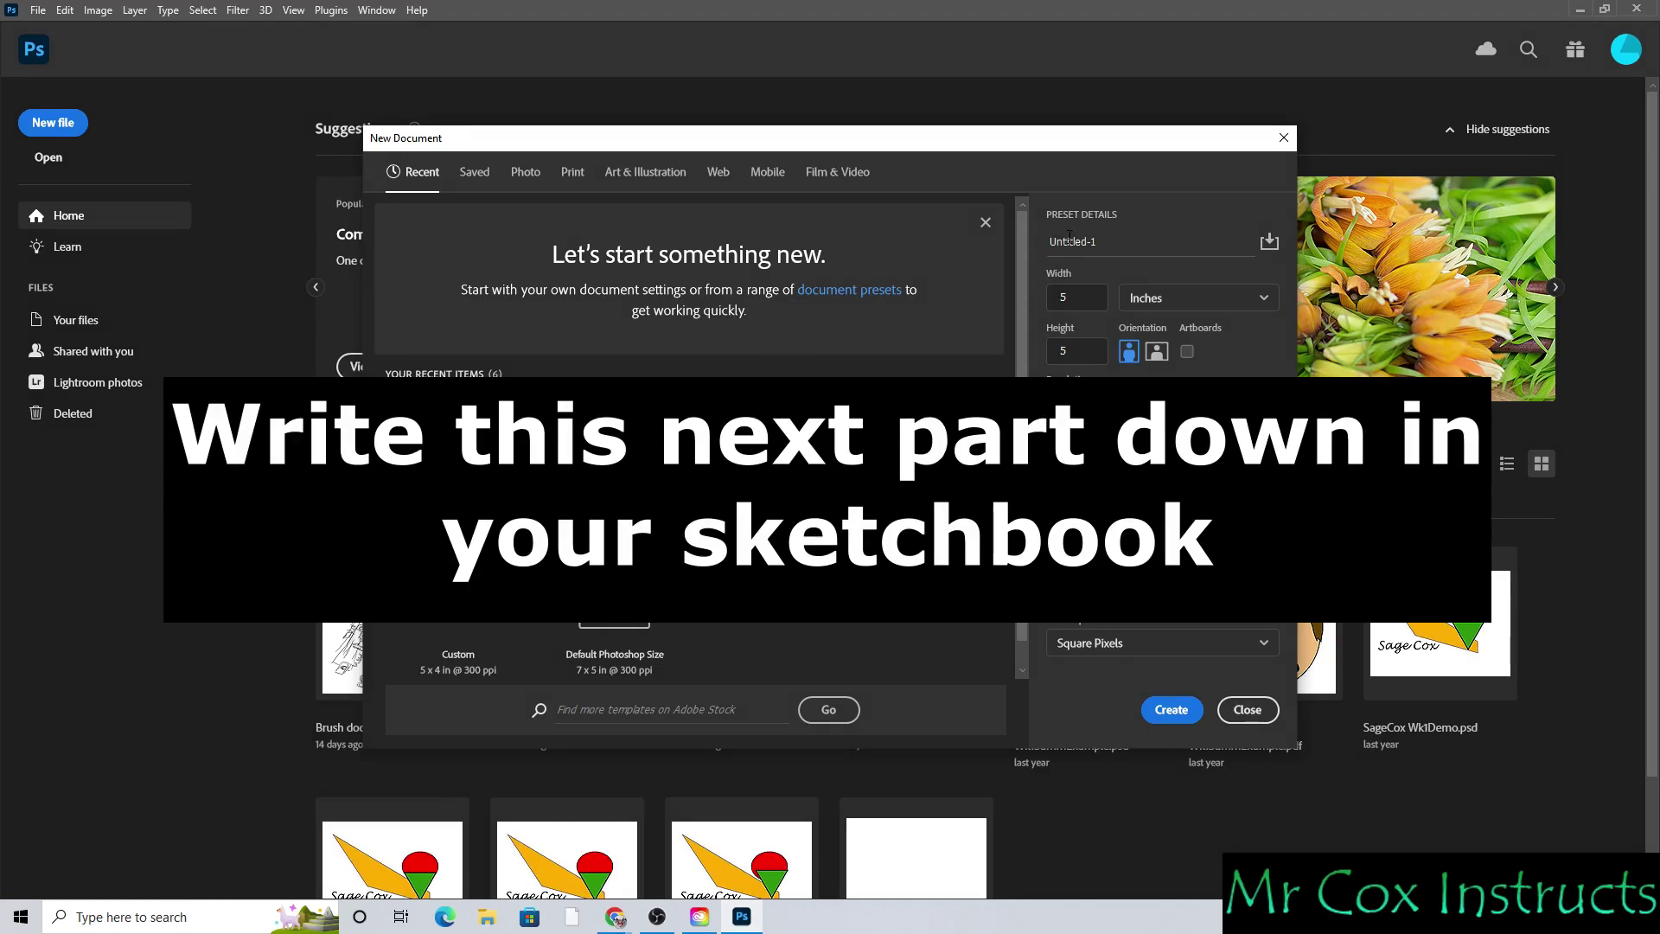
drag(1100, 245, 1042, 248)
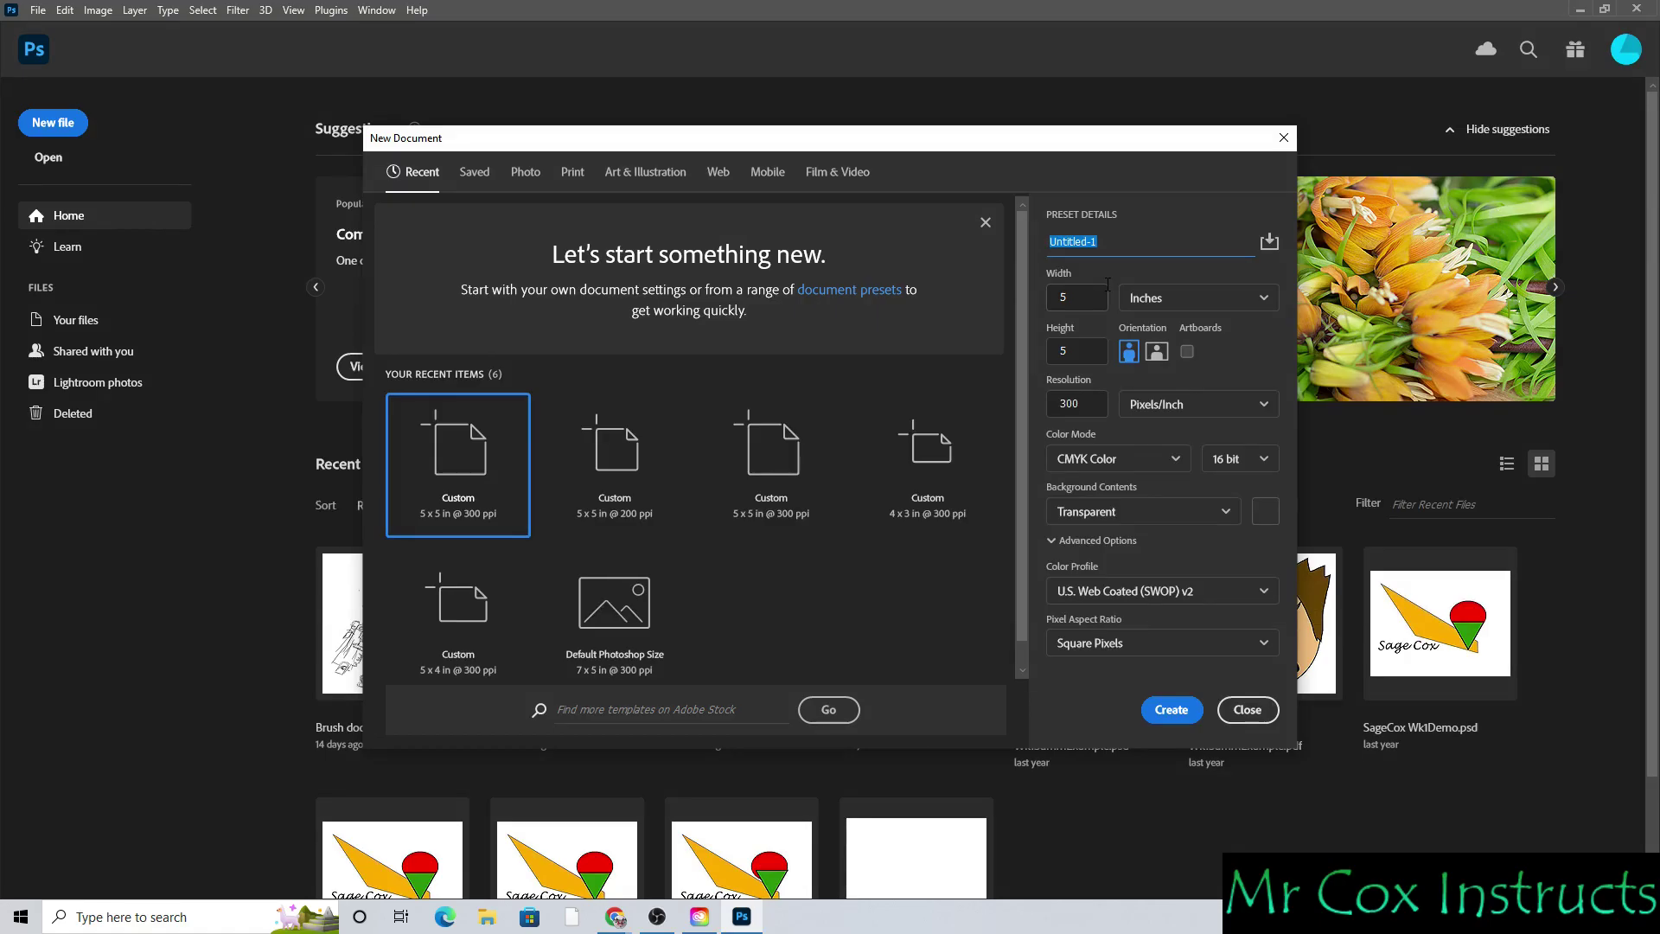
text(Pr)
text(oject)
drag(1159, 242, 998, 241)
text(Project - Mr Cox)
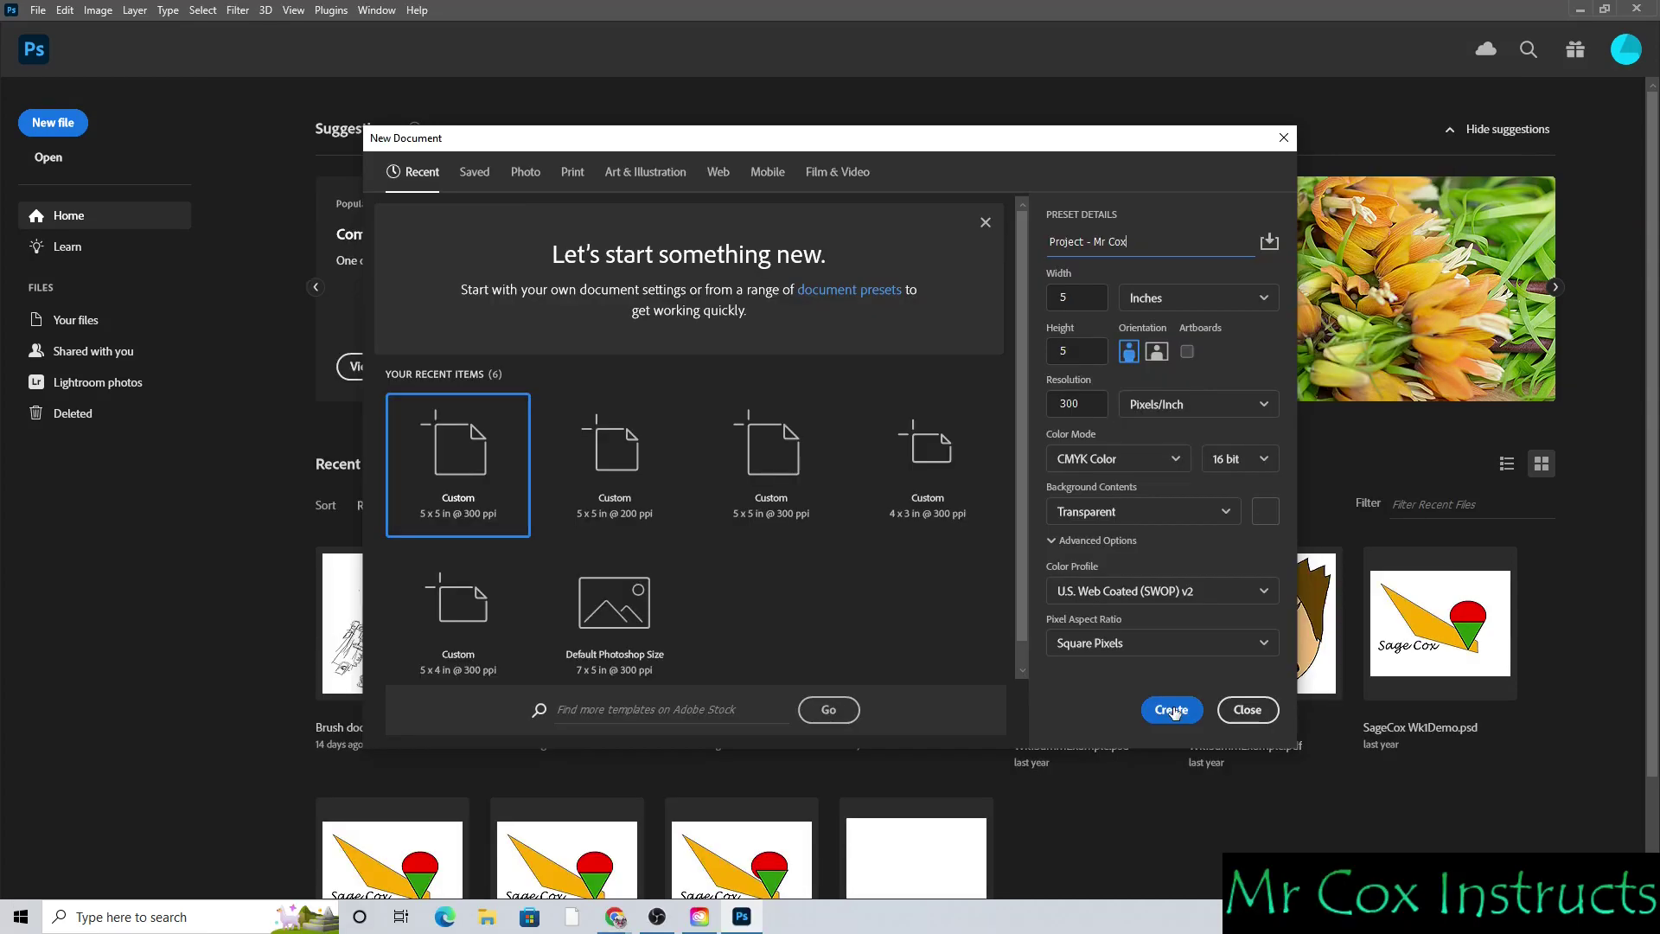
click(1172, 711)
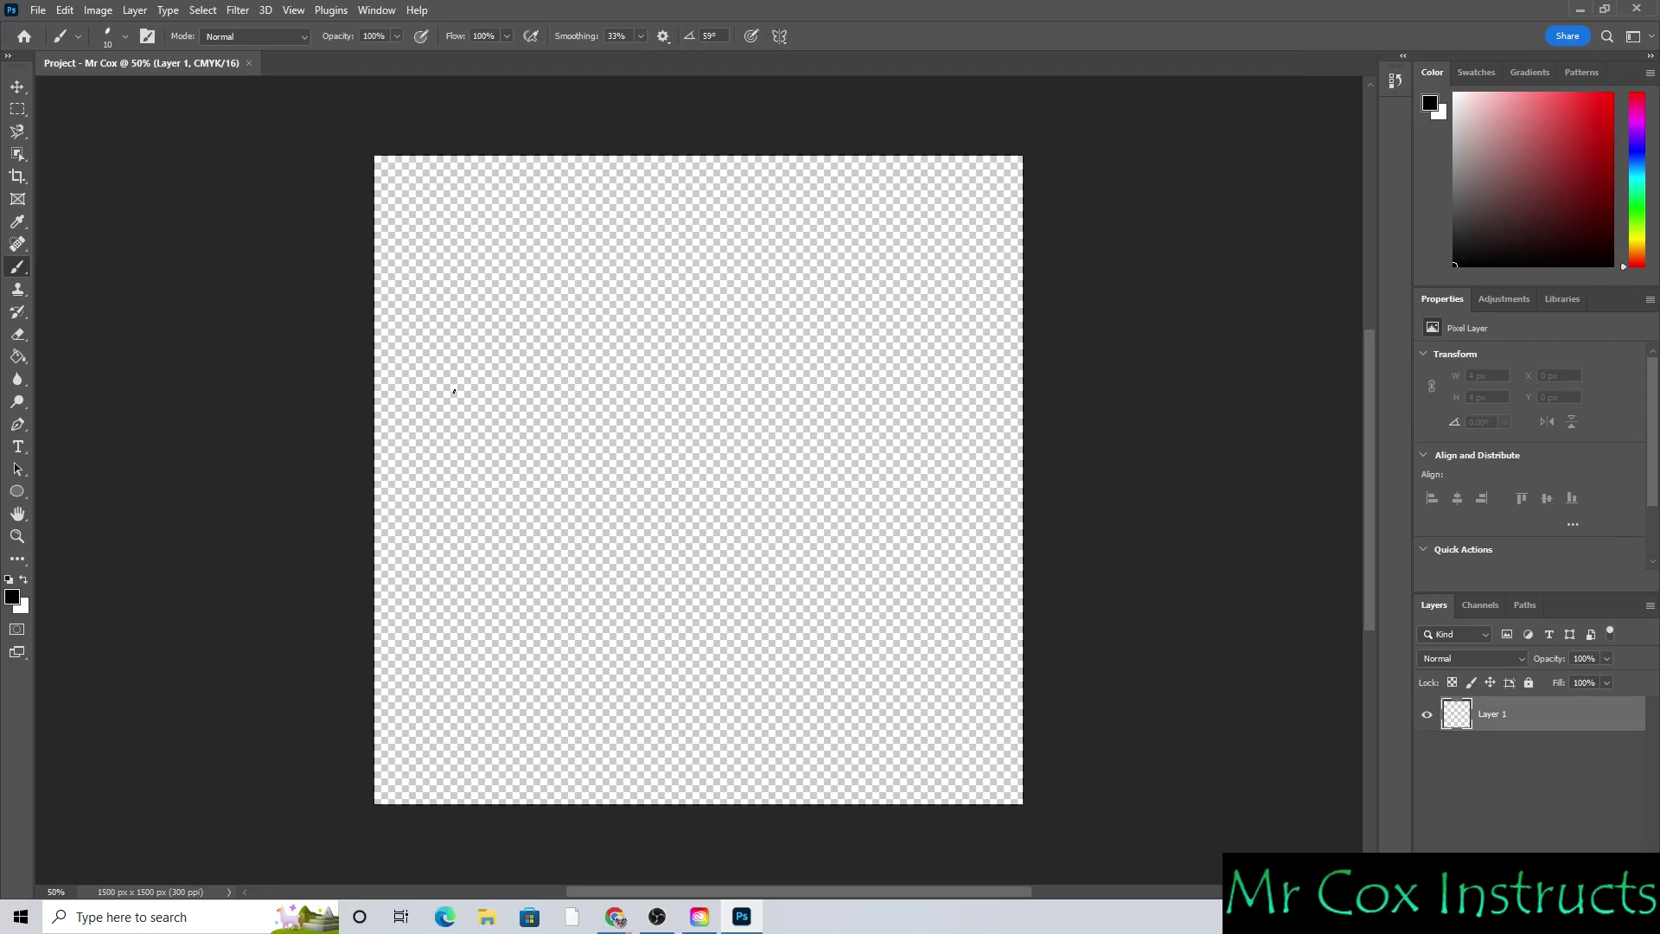
Step: Scribble several looping black freehand brush strokes across the canvas on Layer 1
click(38, 11)
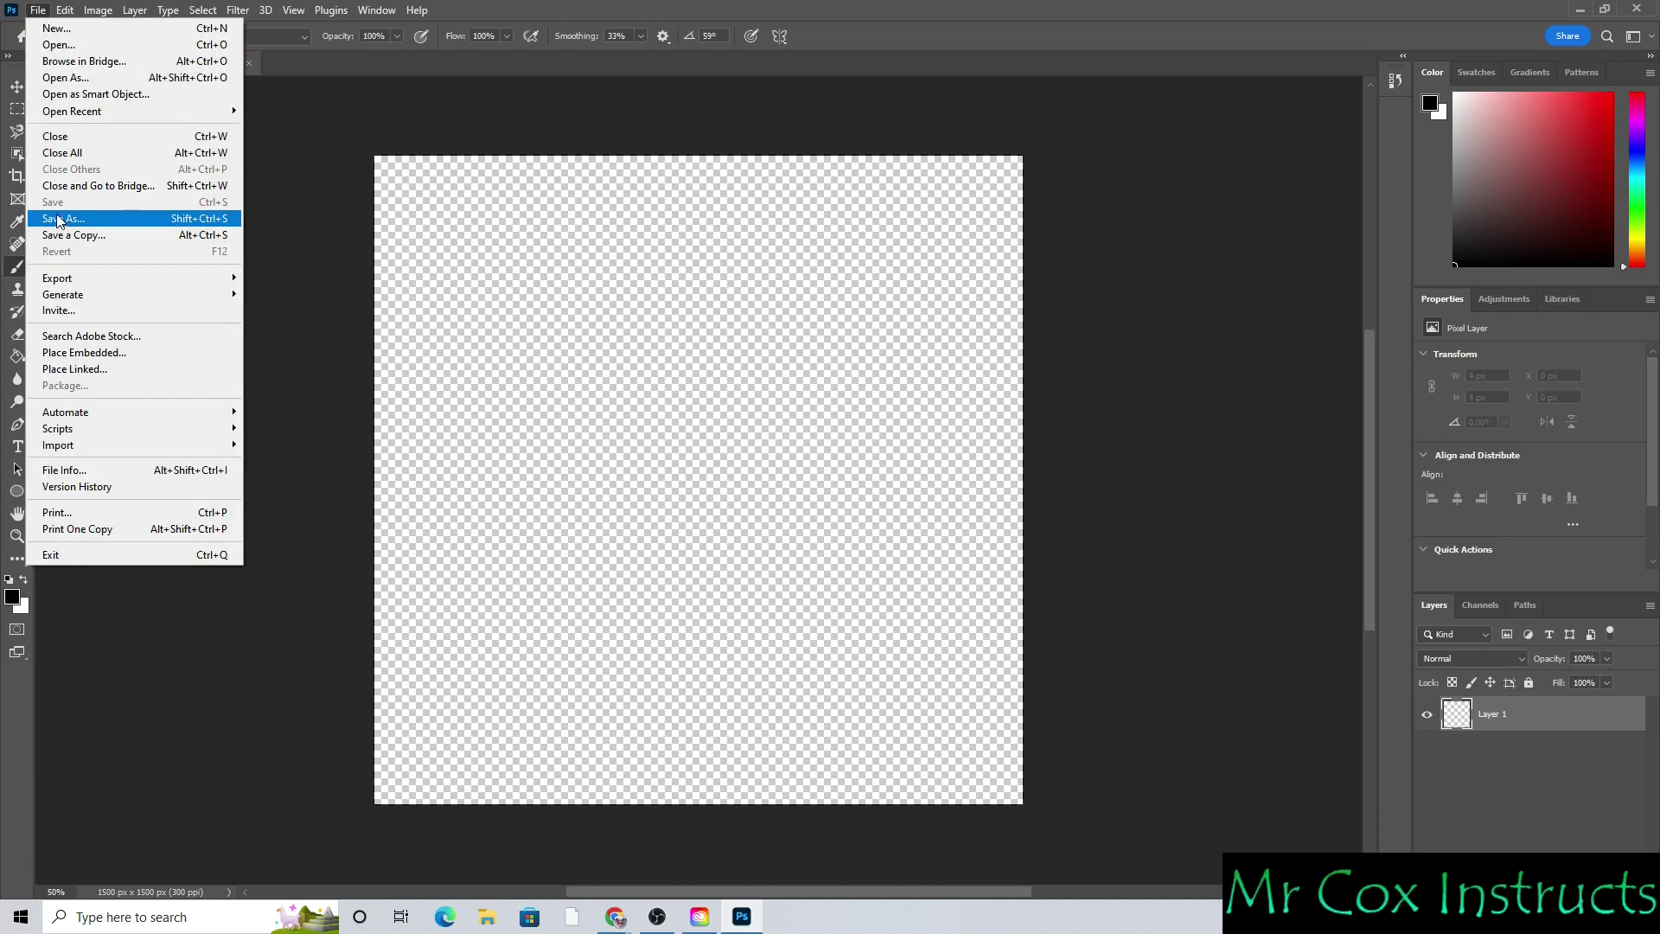
key(Escape)
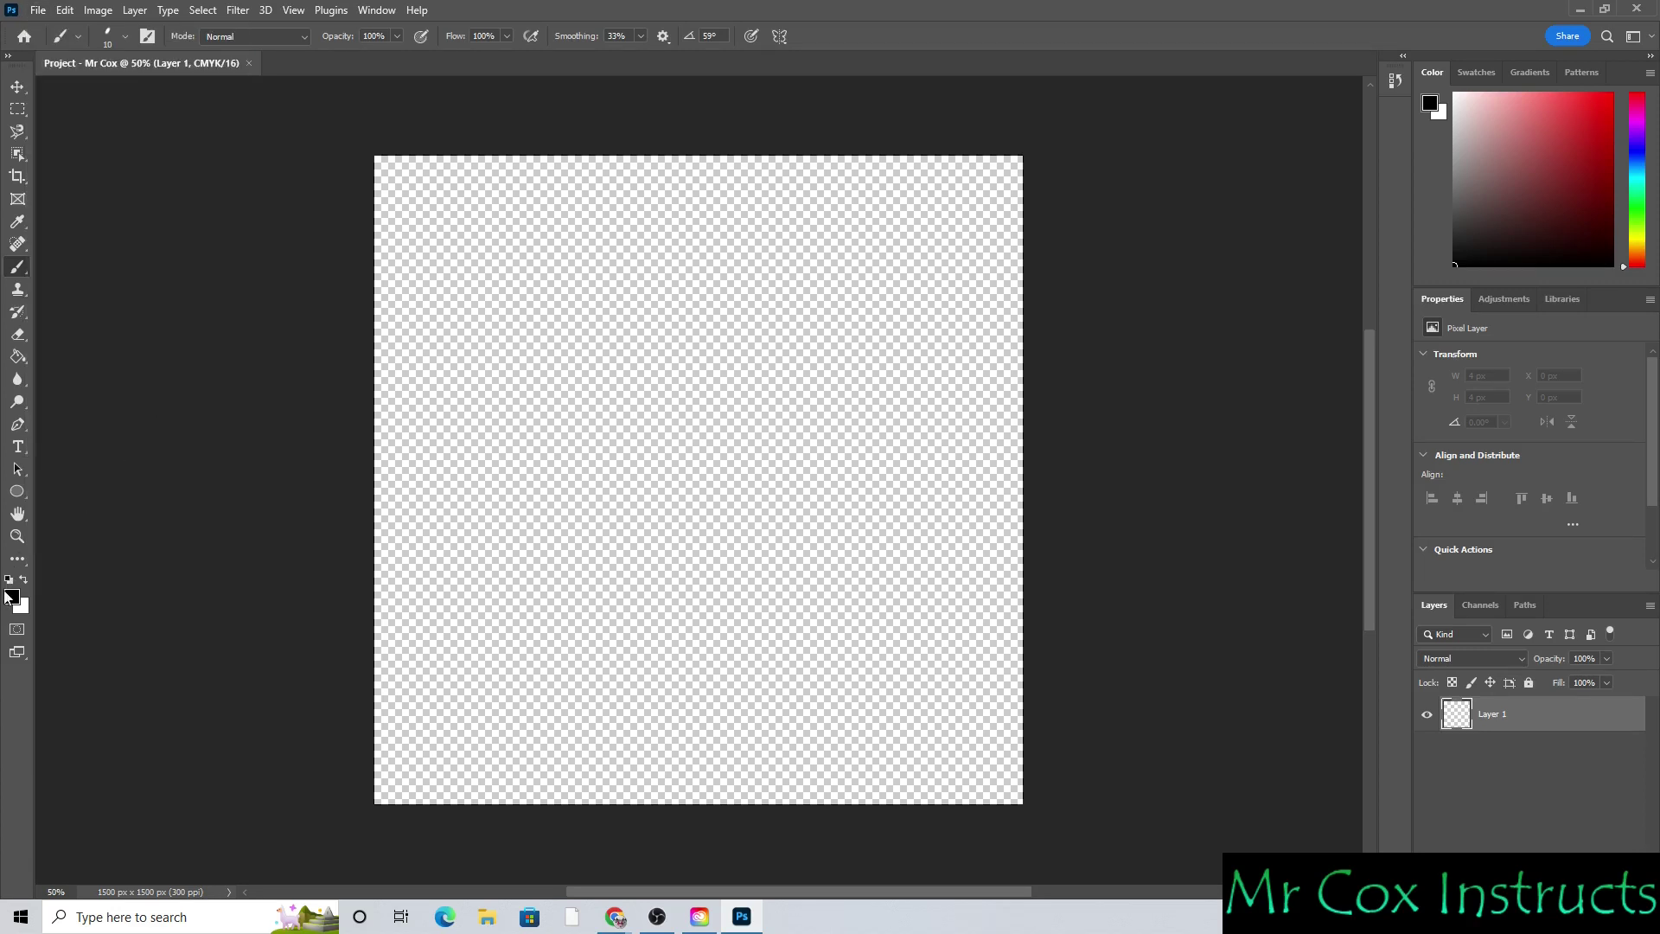
mouse_move(413, 262)
mouse_down()
mouse_move(463, 281)
mouse_move(832, 626)
mouse_up()
mouse_move(906, 235)
mouse_down()
mouse_move(815, 242)
mouse_move(734, 373)
mouse_up()
mouse_move(620, 628)
mouse_down()
mouse_move(809, 293)
mouse_move(825, 479)
mouse_move(594, 412)
mouse_up()
mouse_move(980, 520)
mouse_down()
mouse_move(640, 389)
mouse_move(691, 536)
mouse_move(575, 636)
mouse_up()
Step: Save the scribble document to Creative Cloud under its existing project name
click(38, 10)
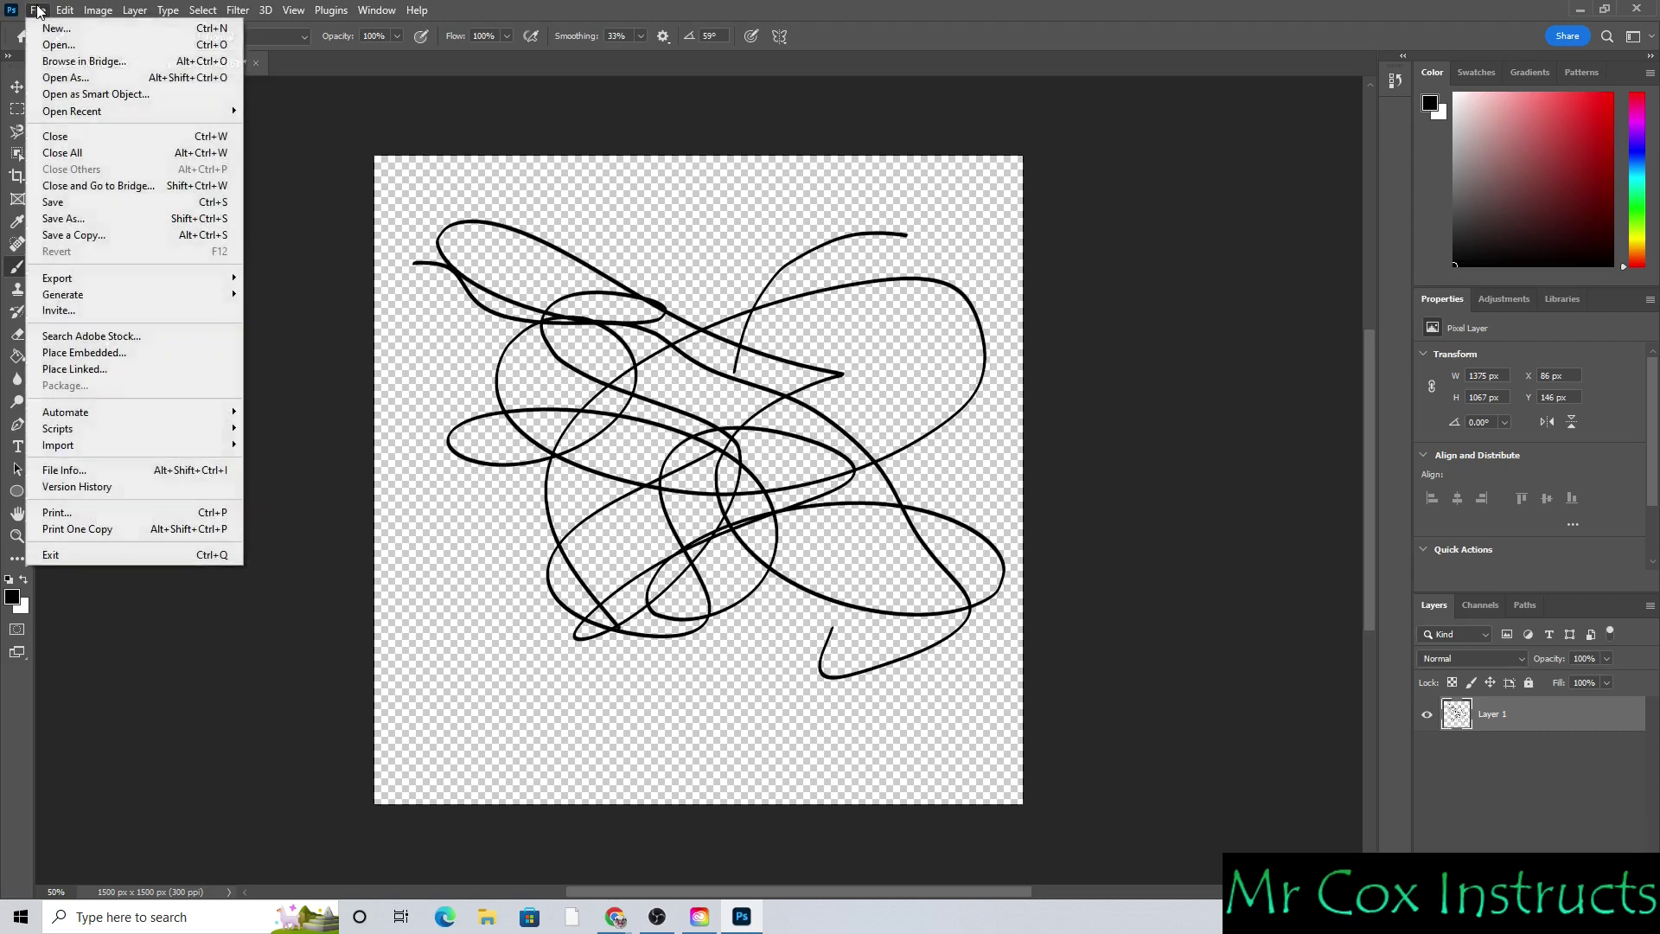
click(78, 200)
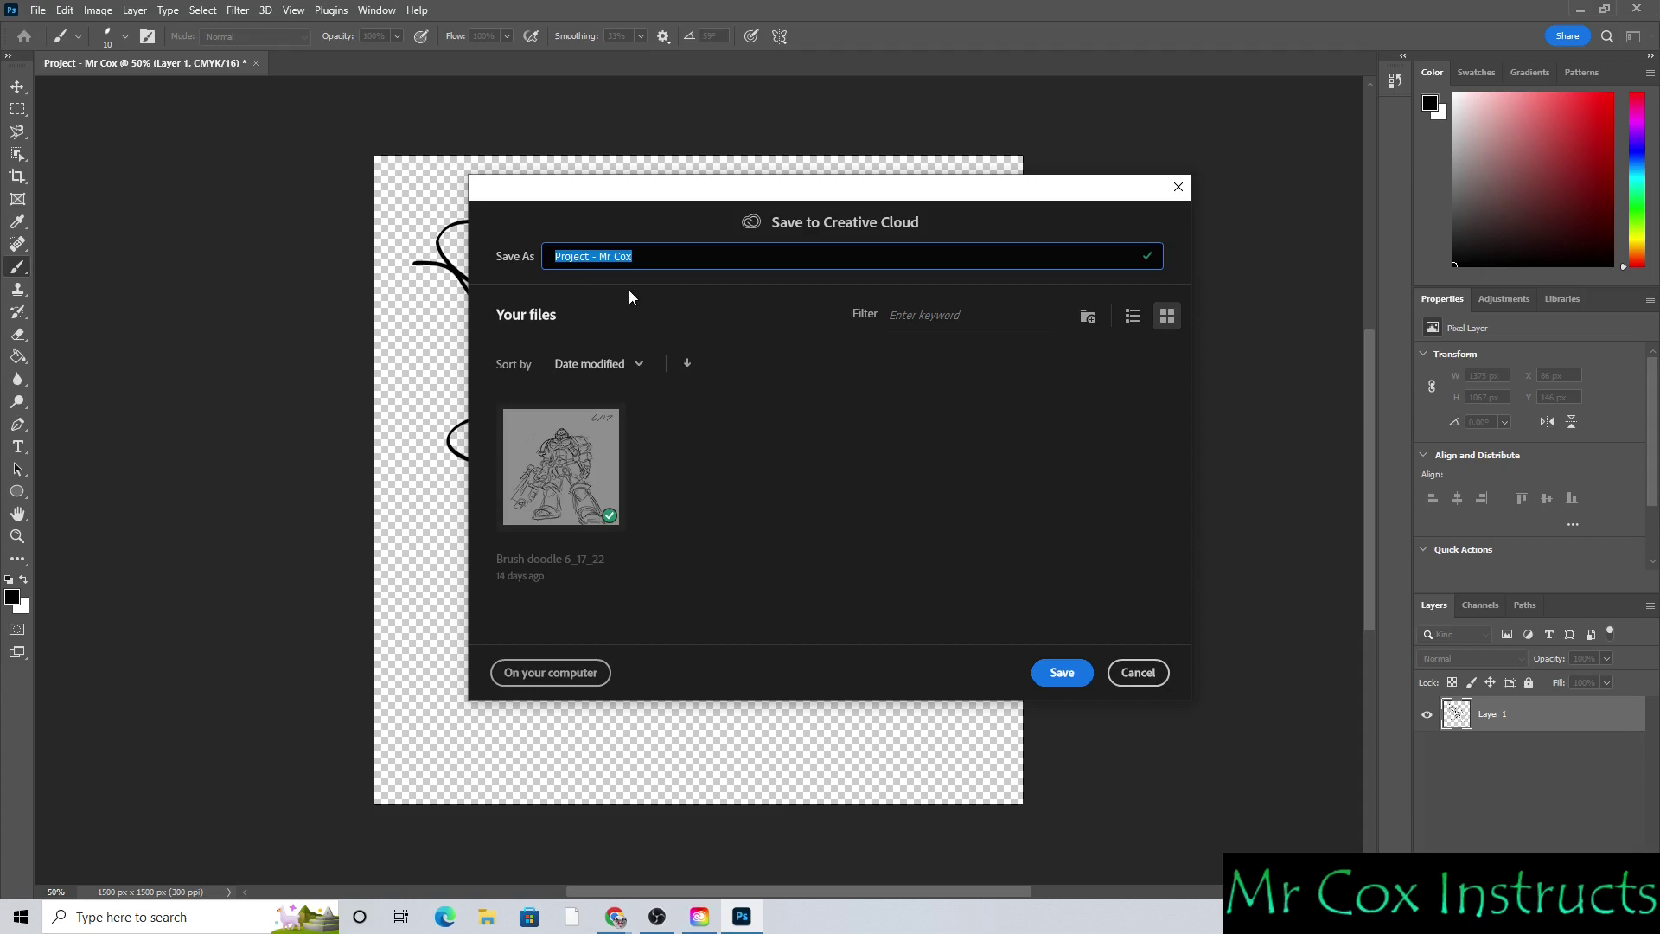
click(558, 674)
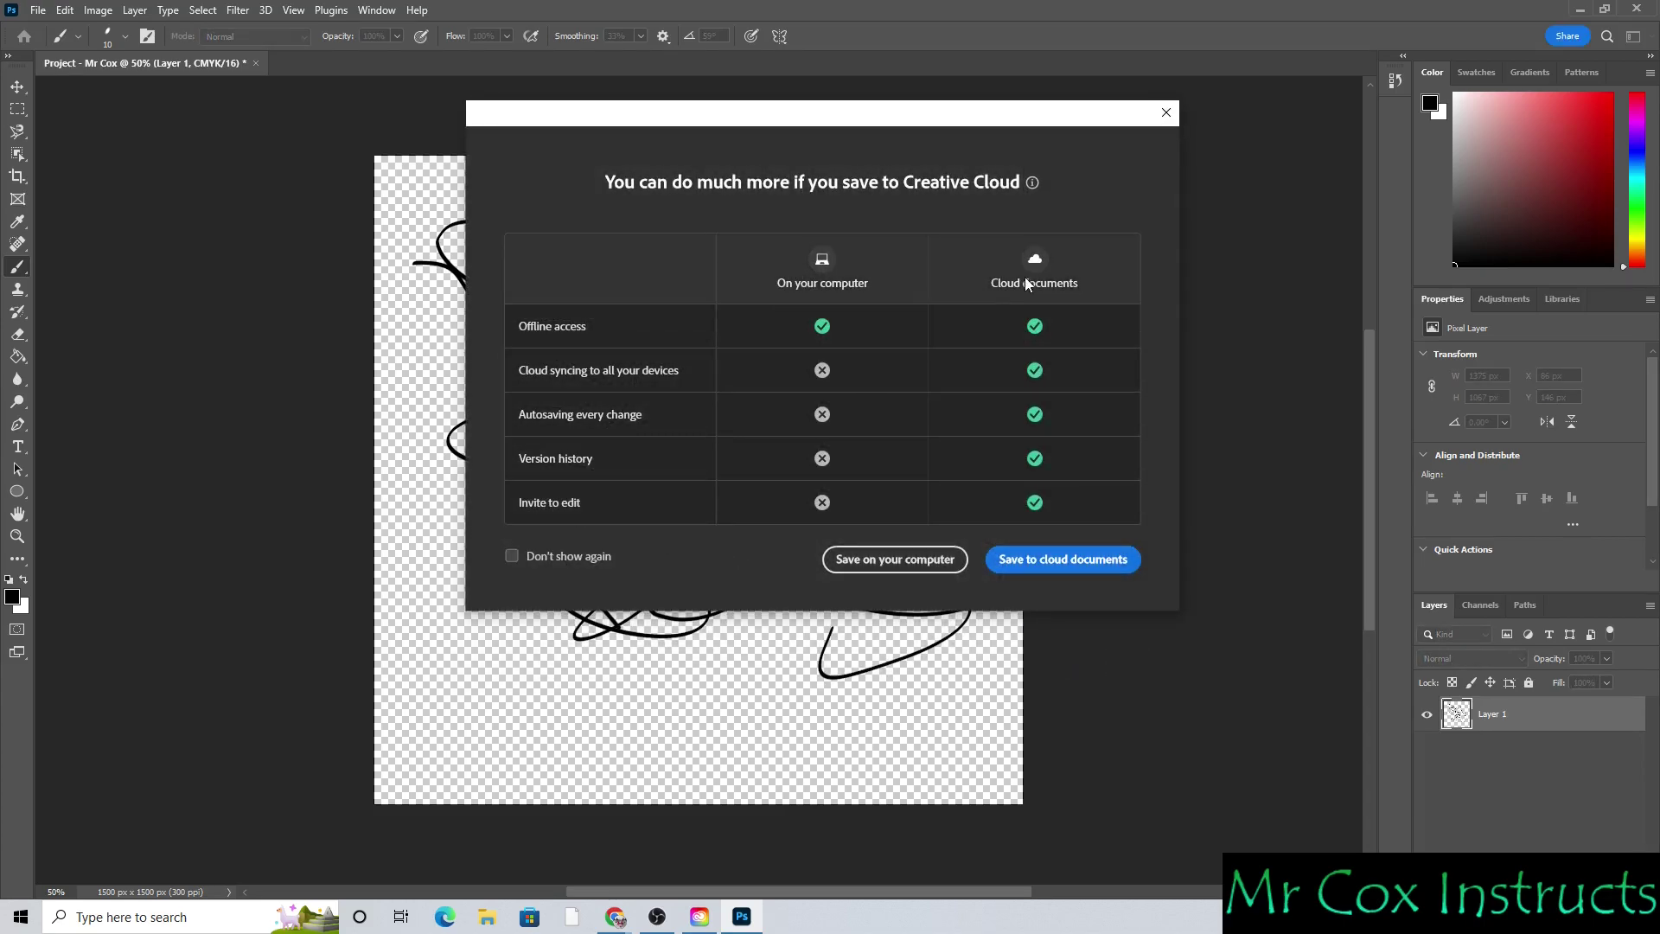
click(1098, 571)
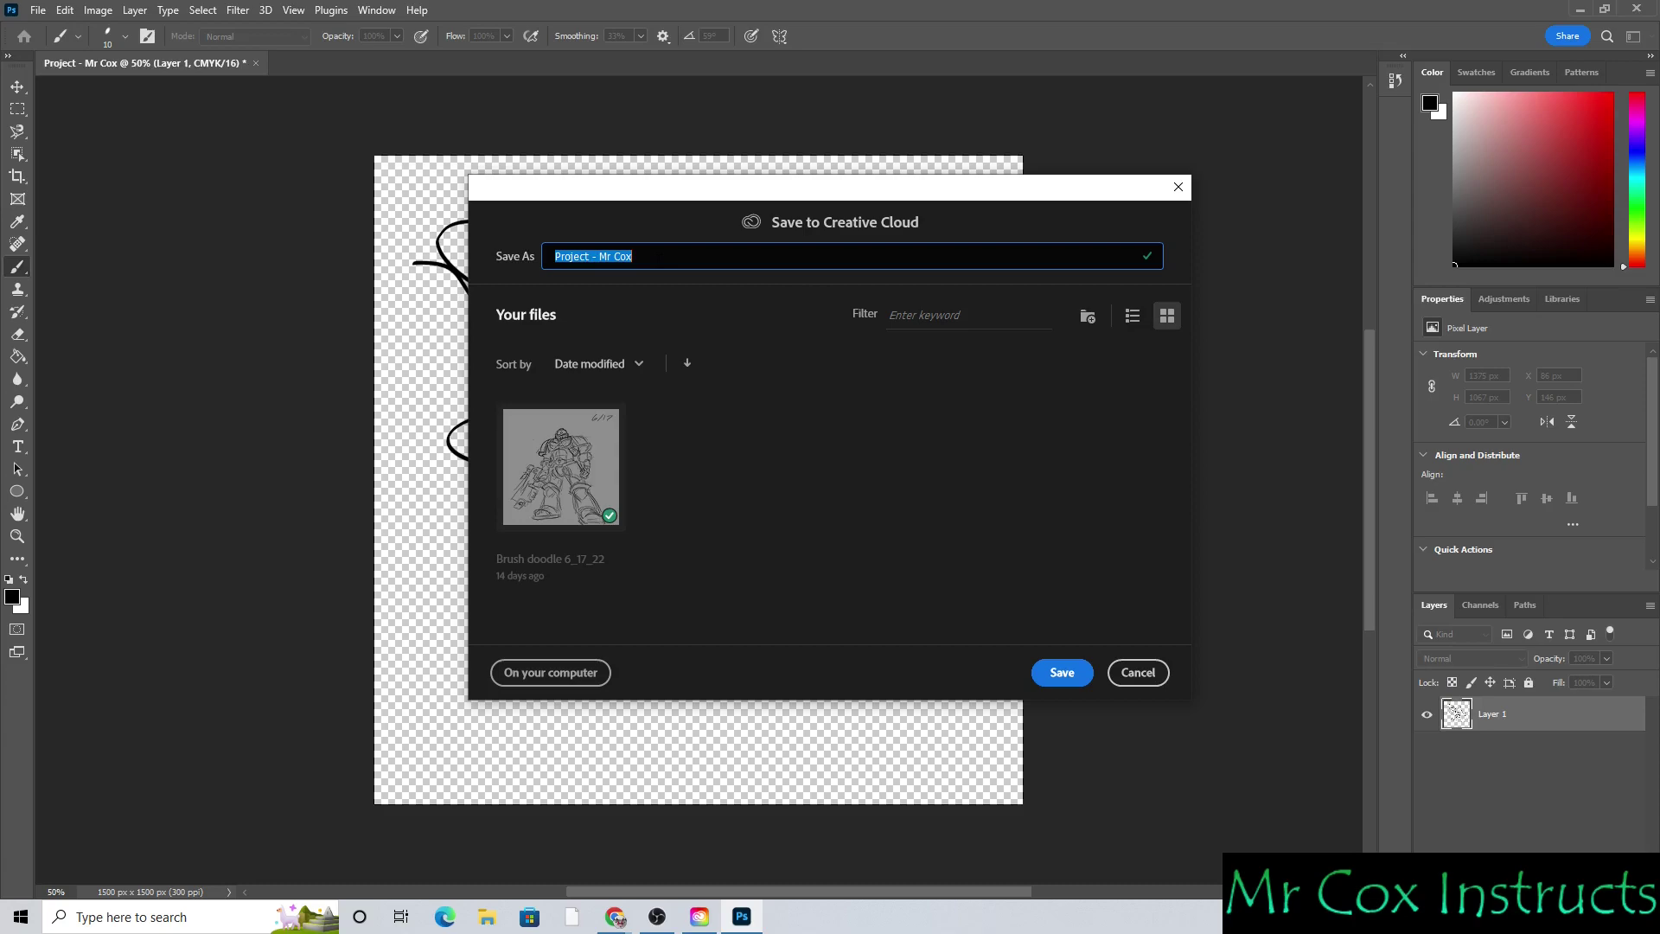
click(1064, 675)
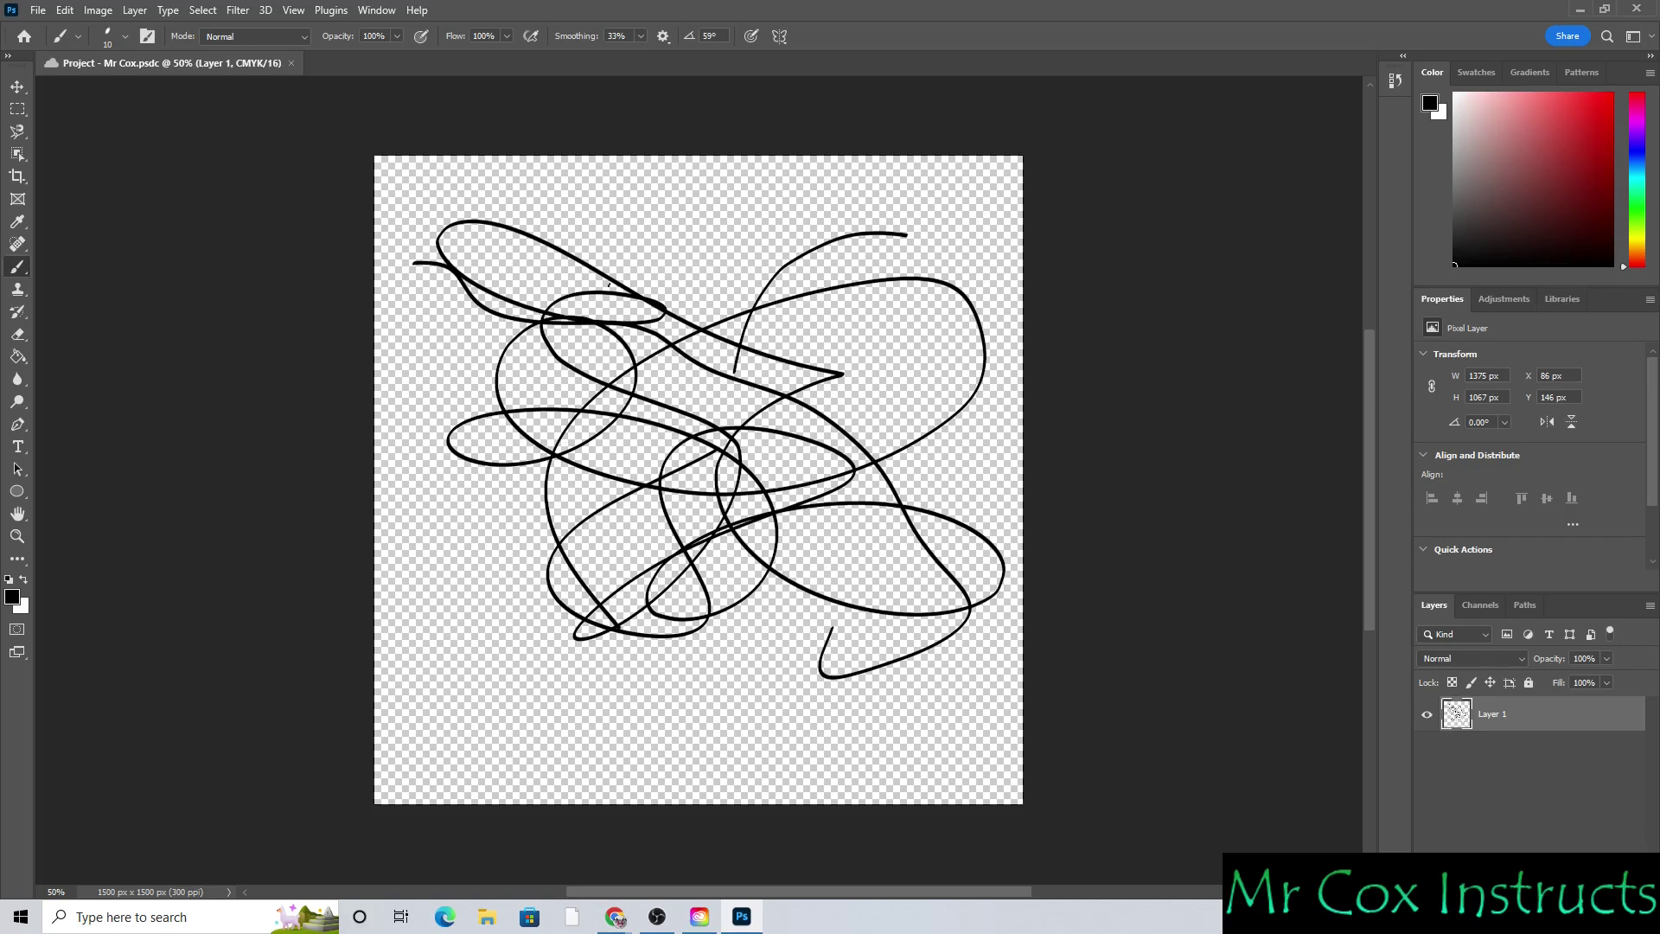
Step: Save the document to Creative Cloud as a second version, changing "Project" to "Project2" in the file name
click(38, 9)
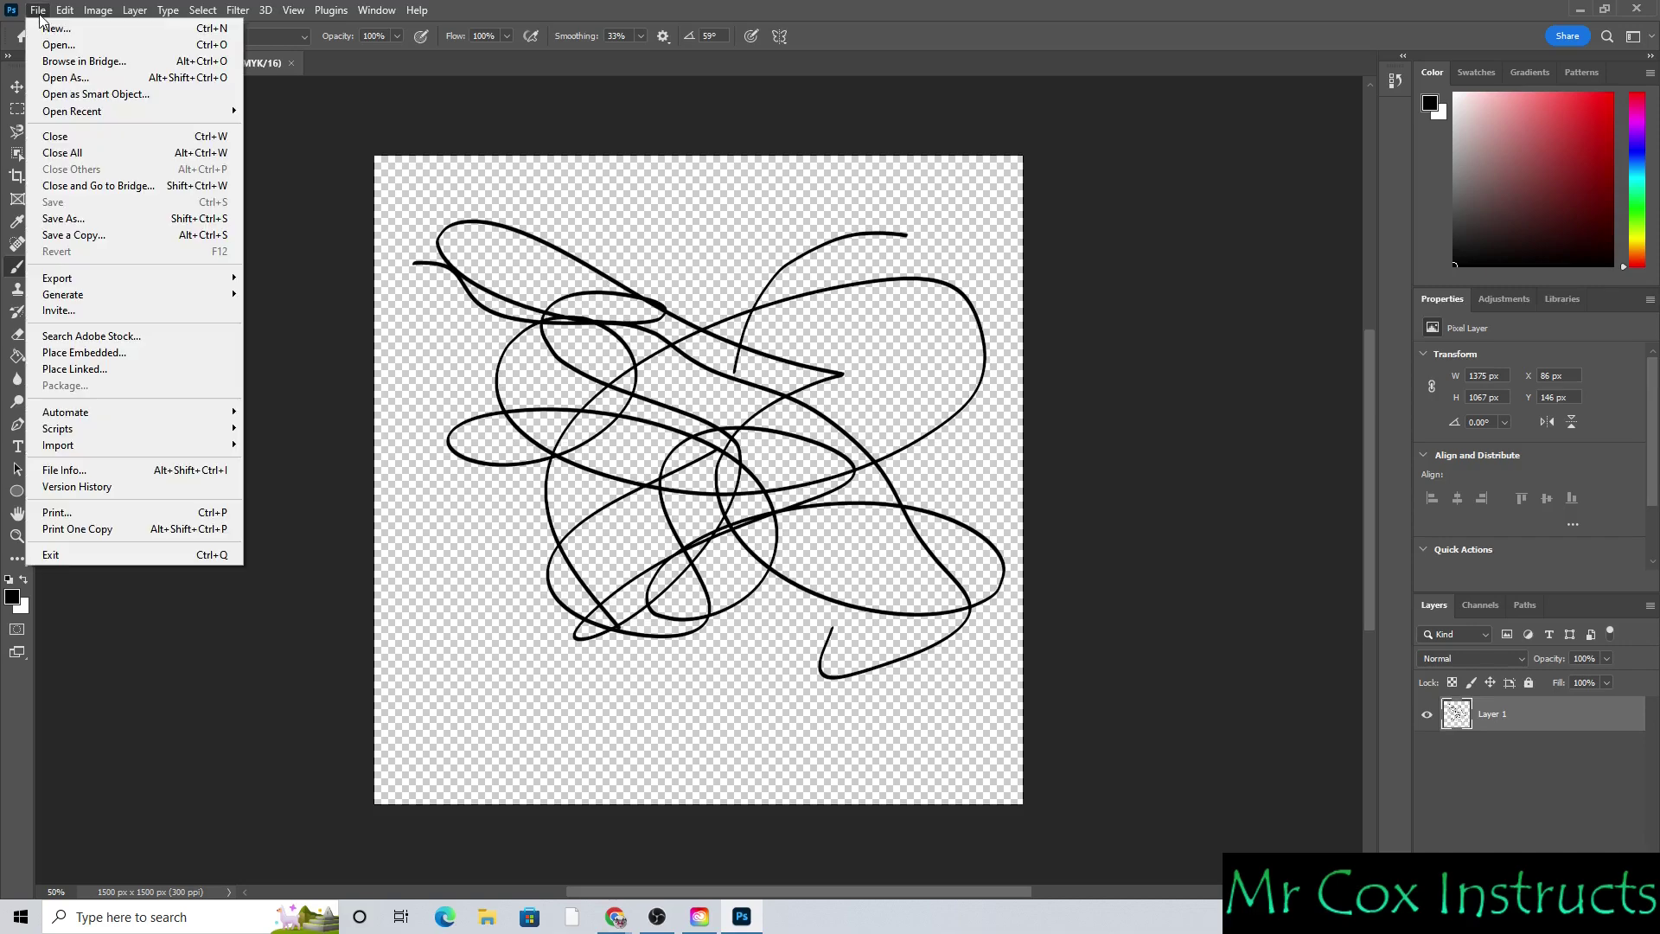
click(86, 220)
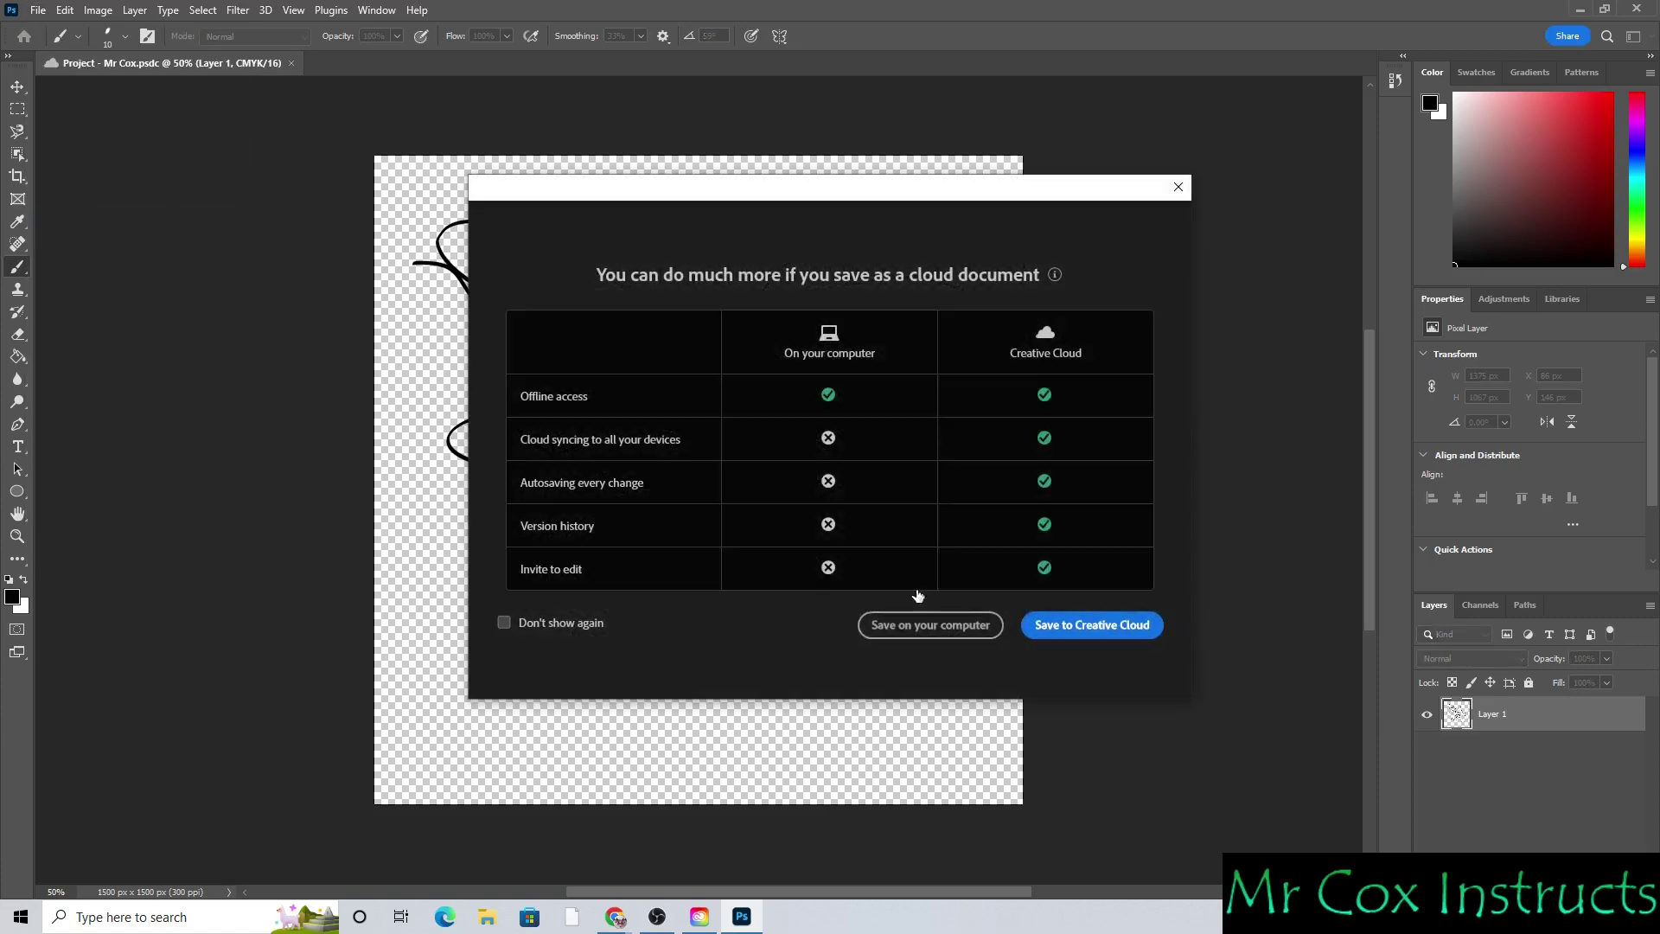
click(1112, 631)
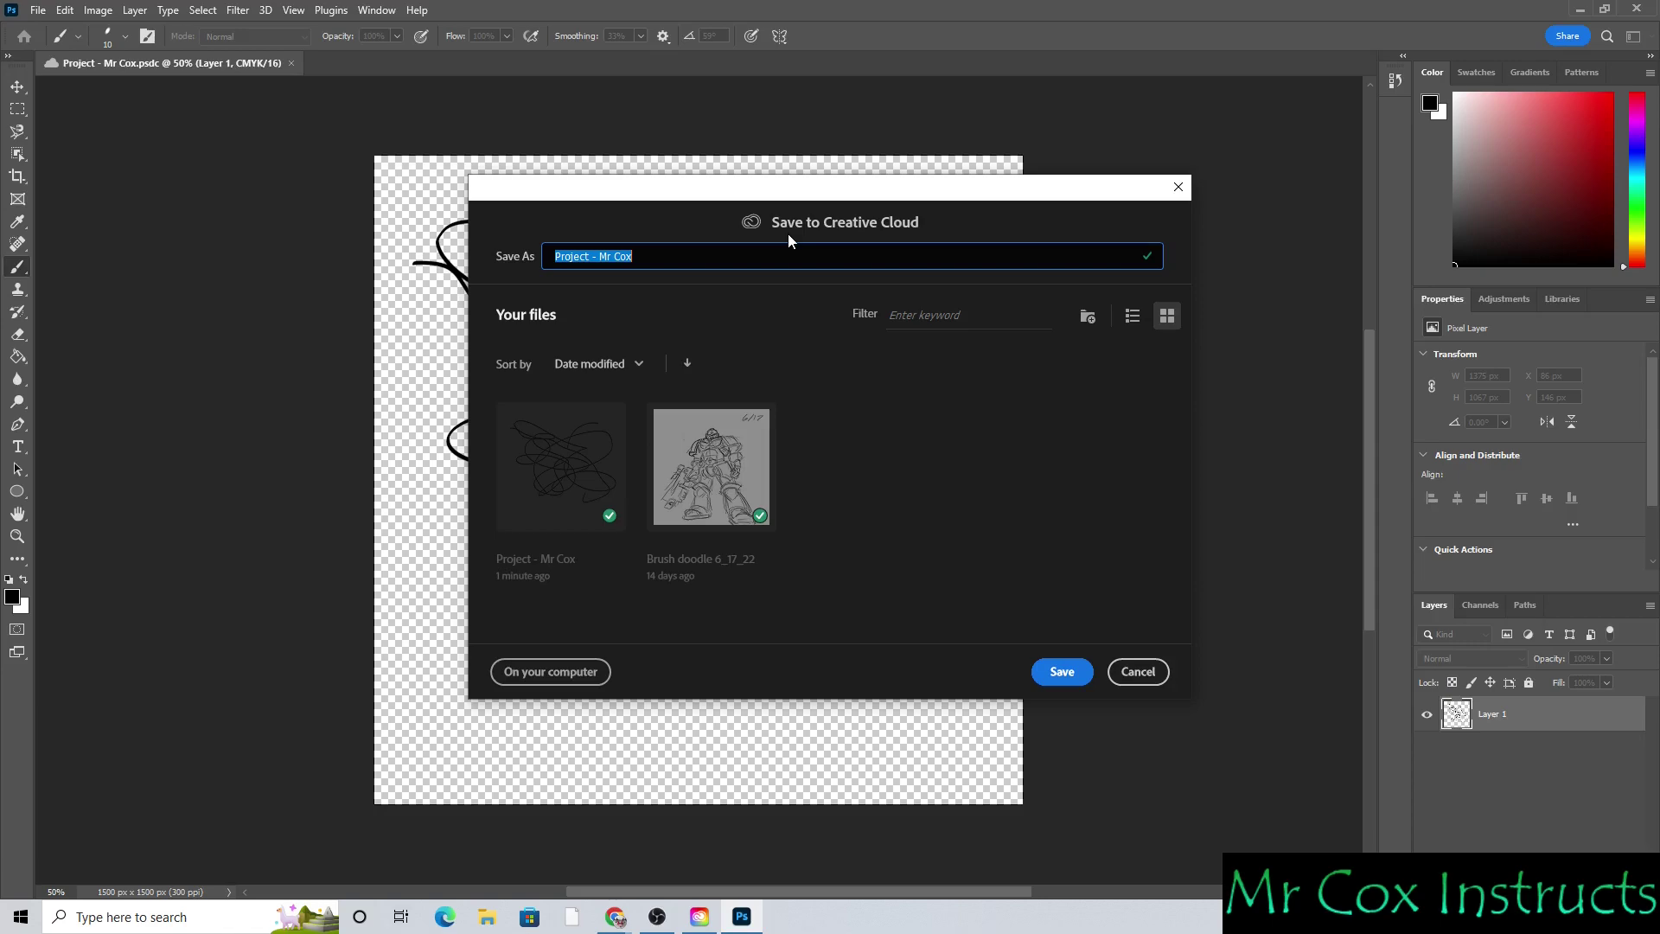
click(593, 256)
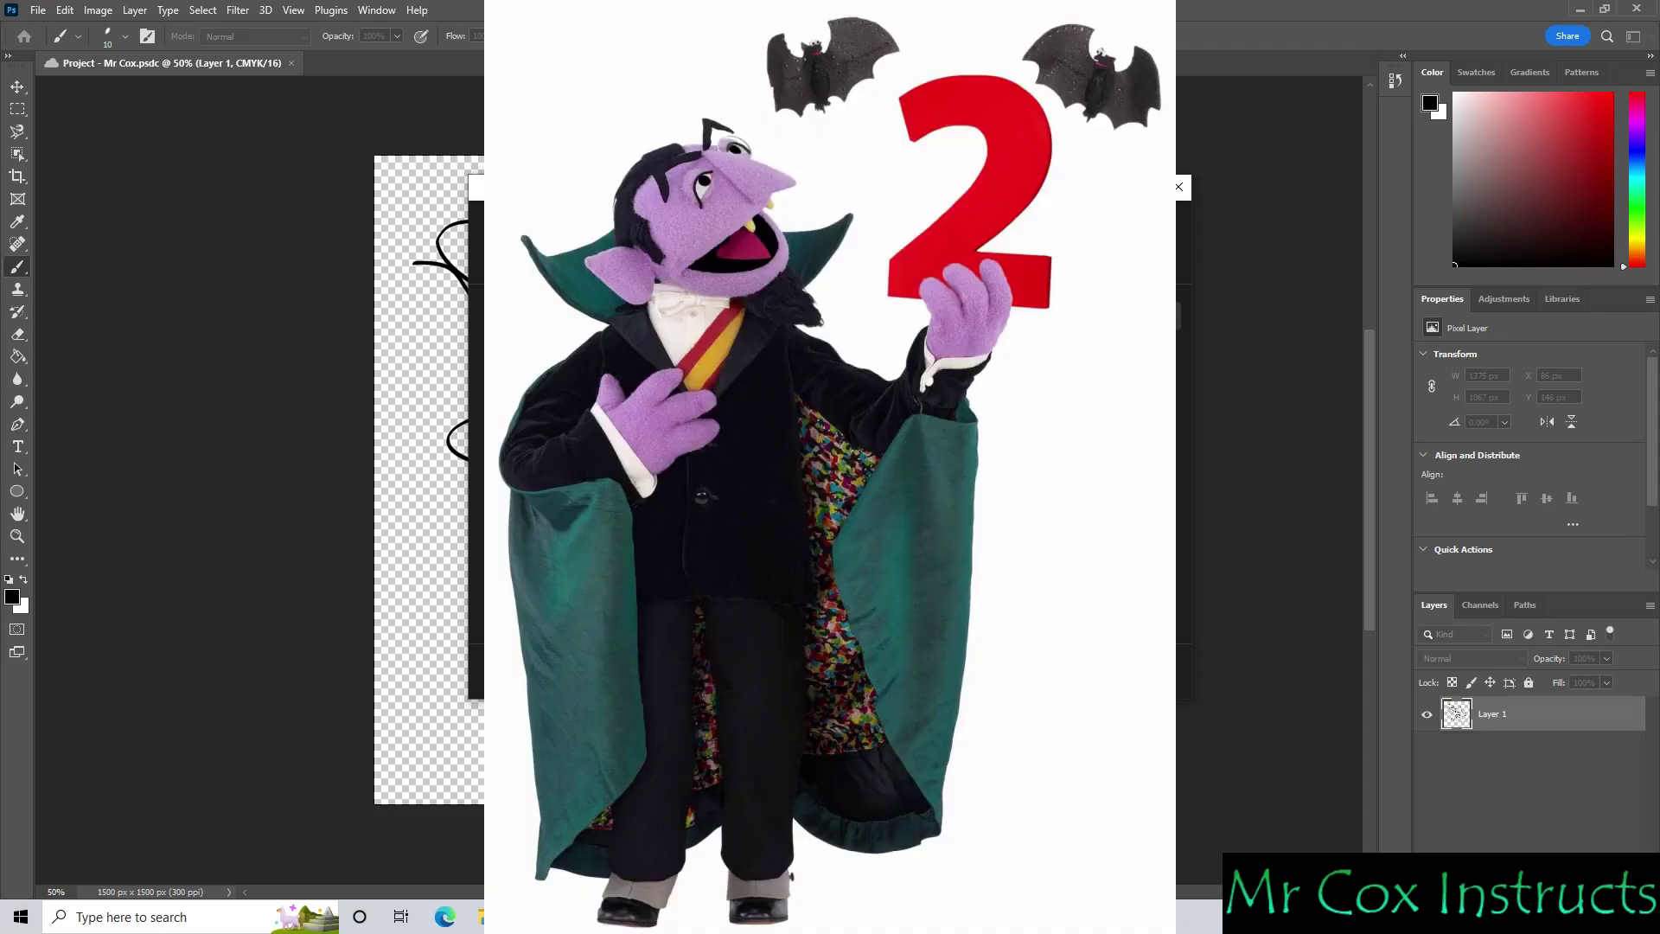
text(2 - Mr Cox)
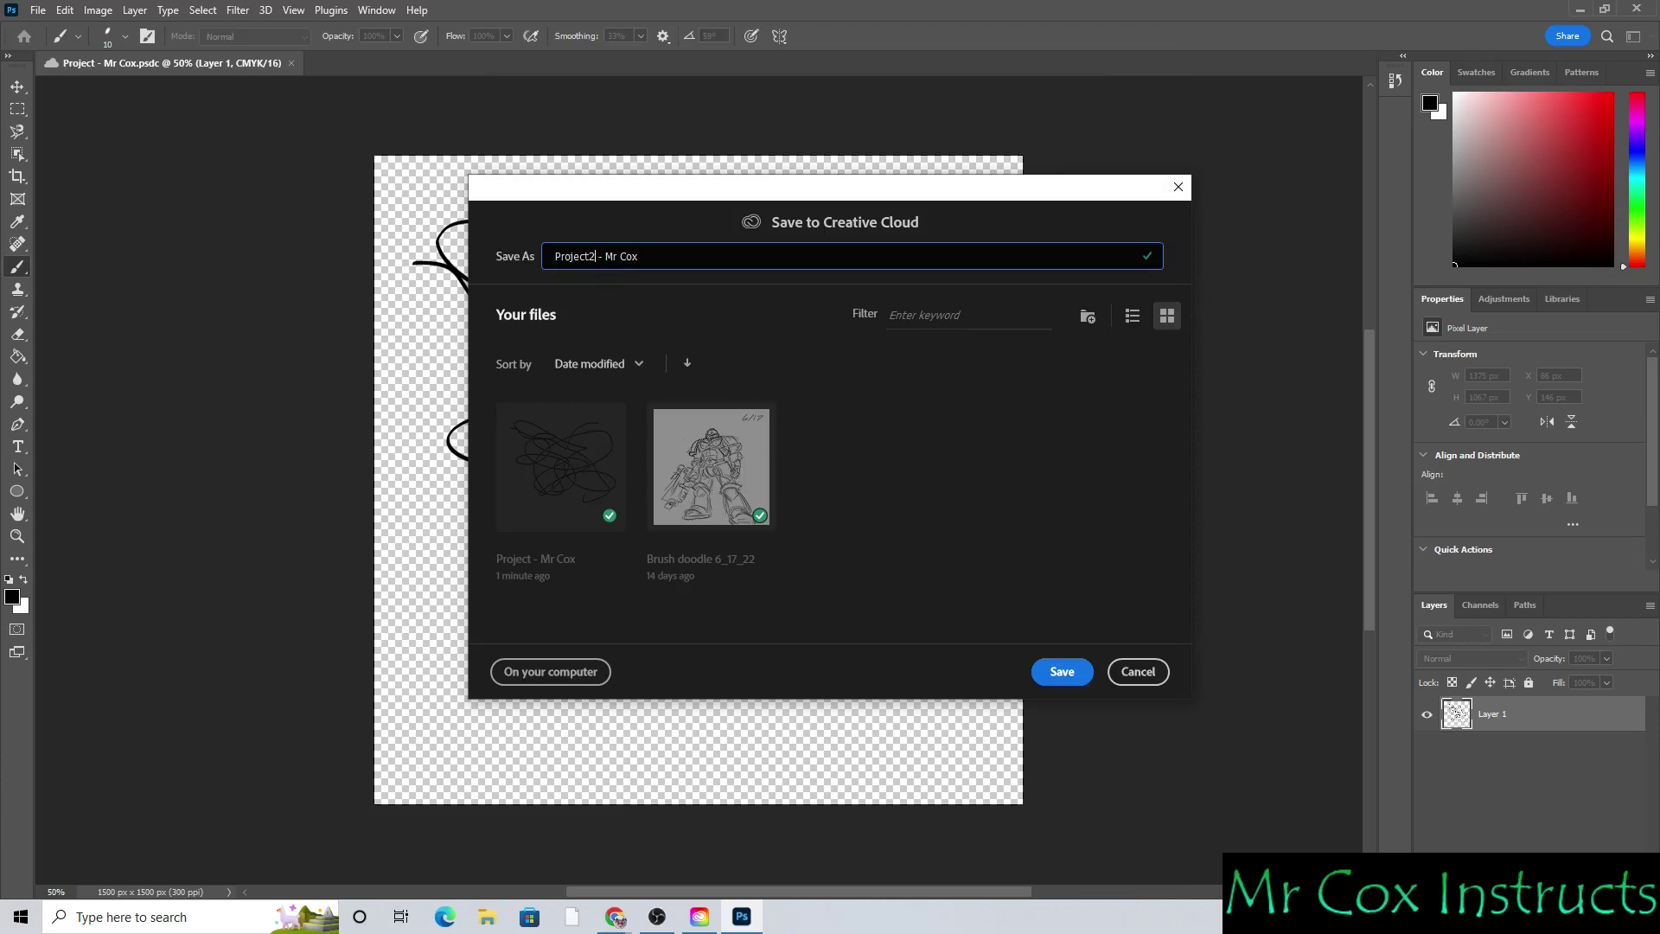
click(1062, 672)
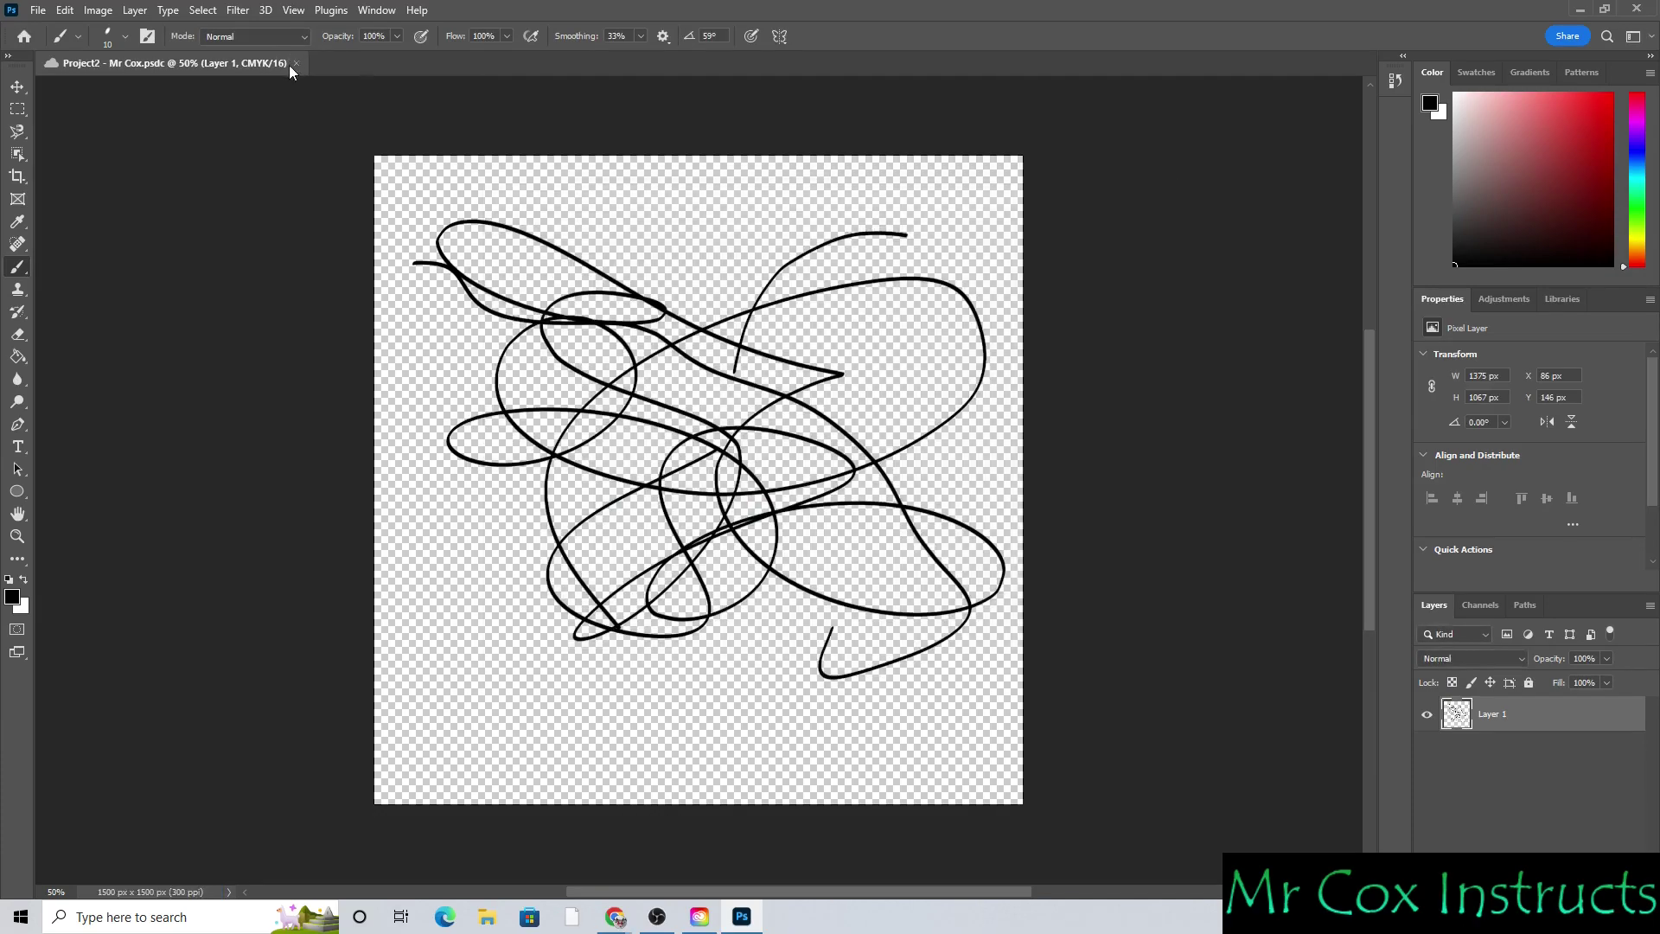
Step: Close the Project2 document and open the original Project file from Creative Cloud
click(293, 63)
click(40, 156)
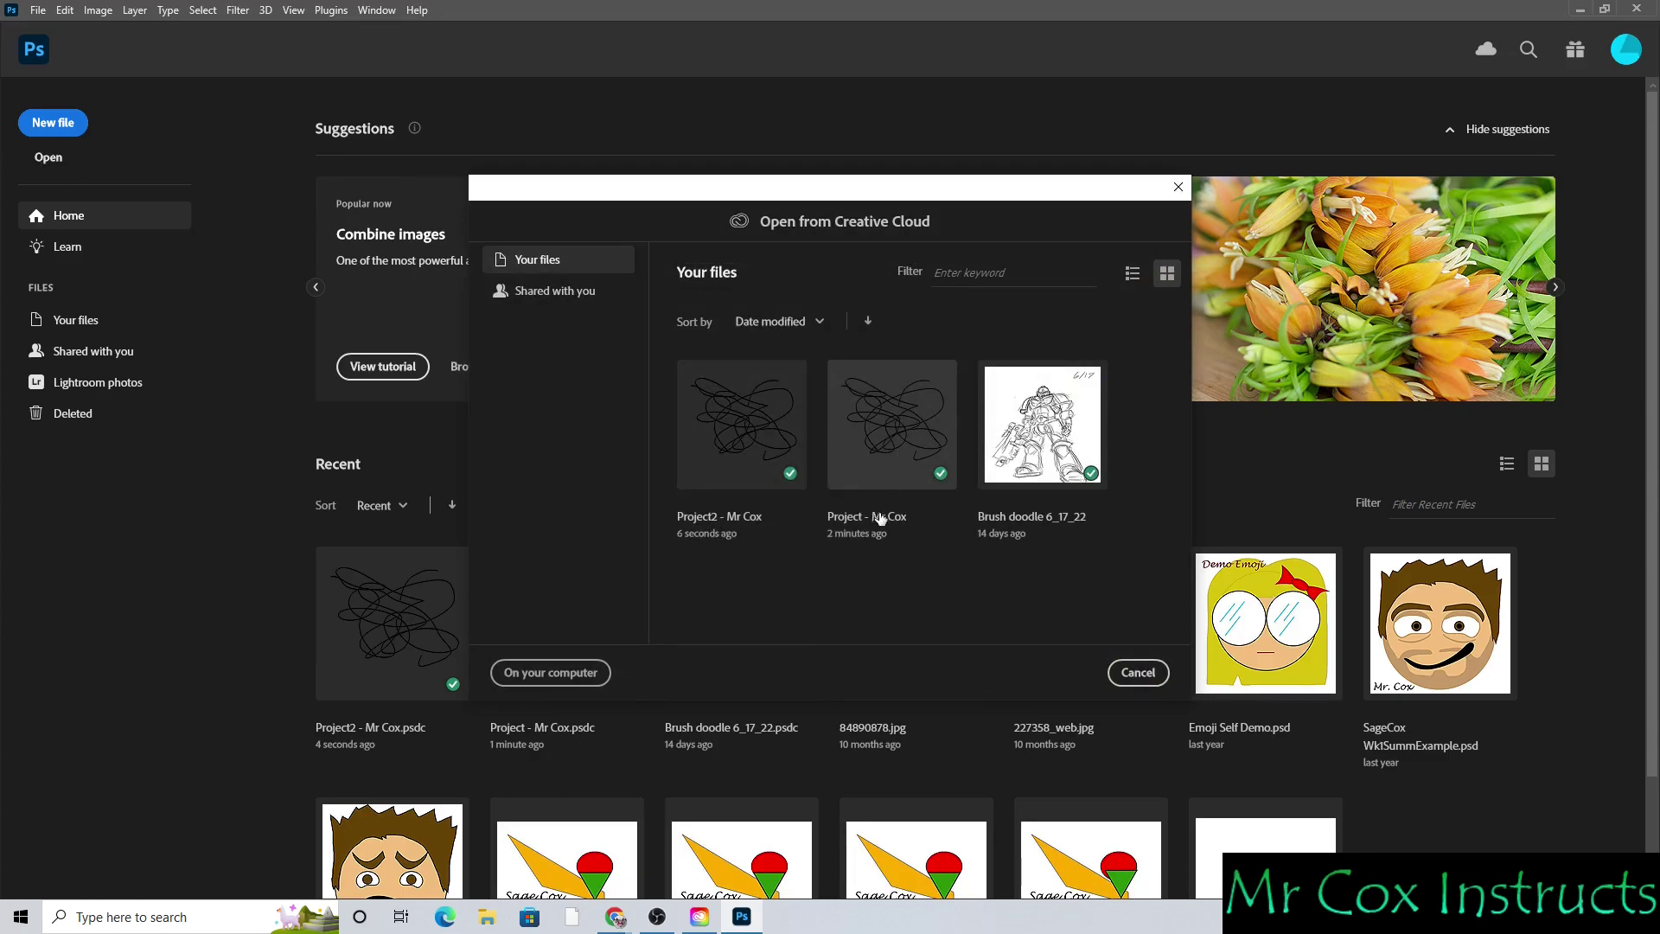
click(727, 489)
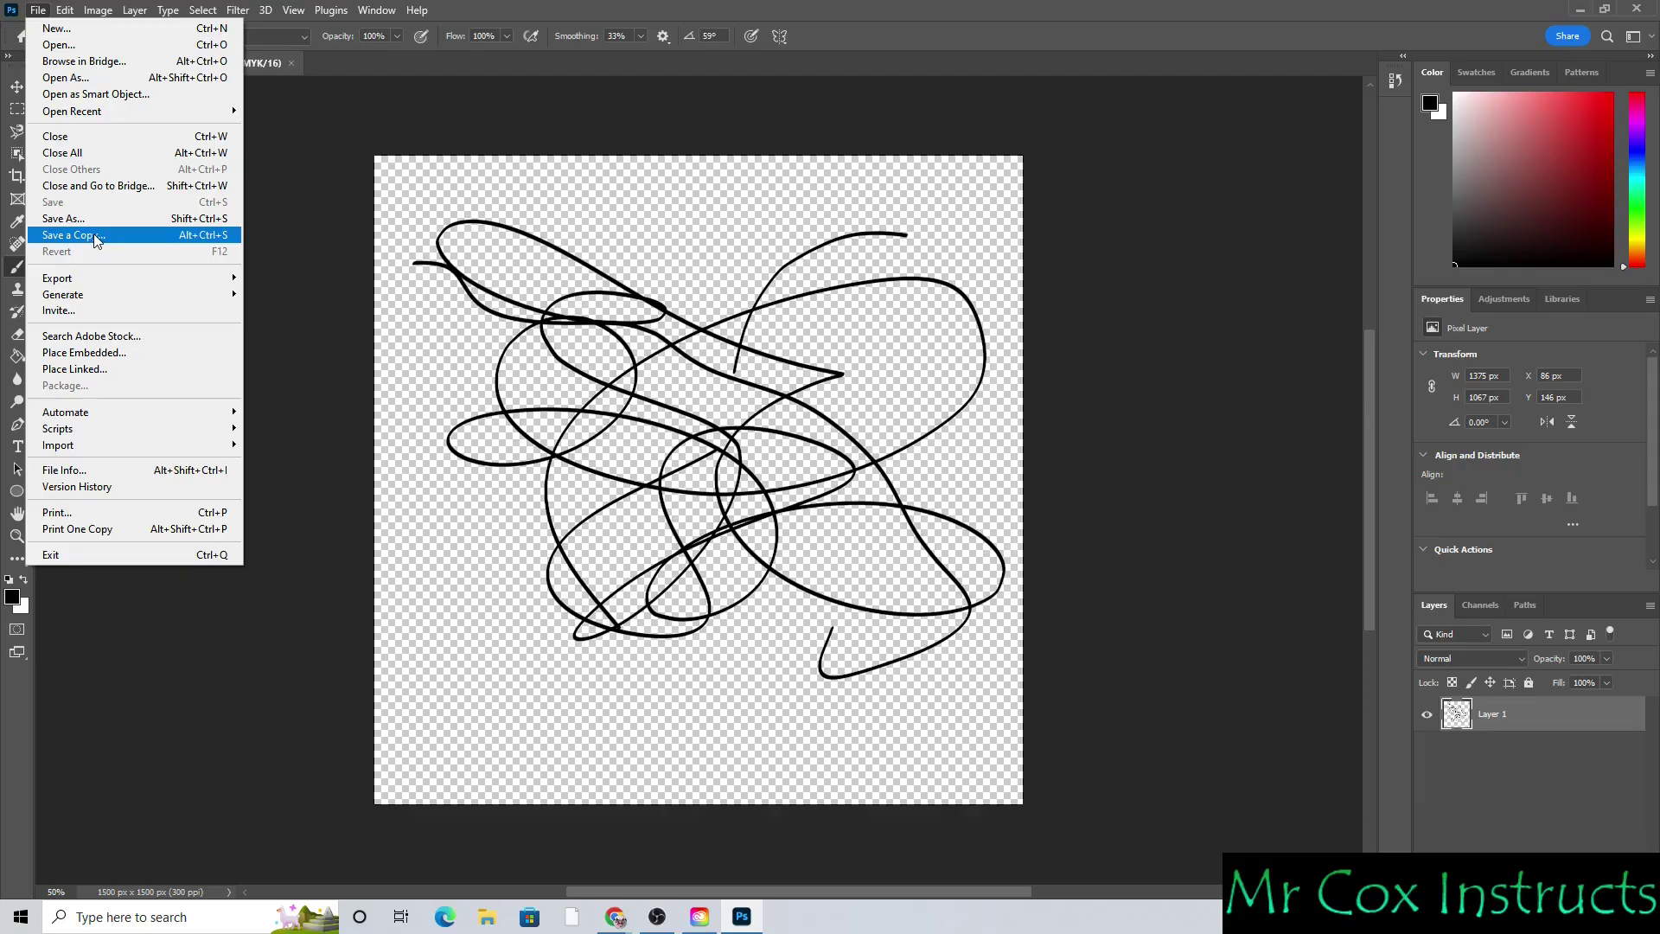
click(95, 236)
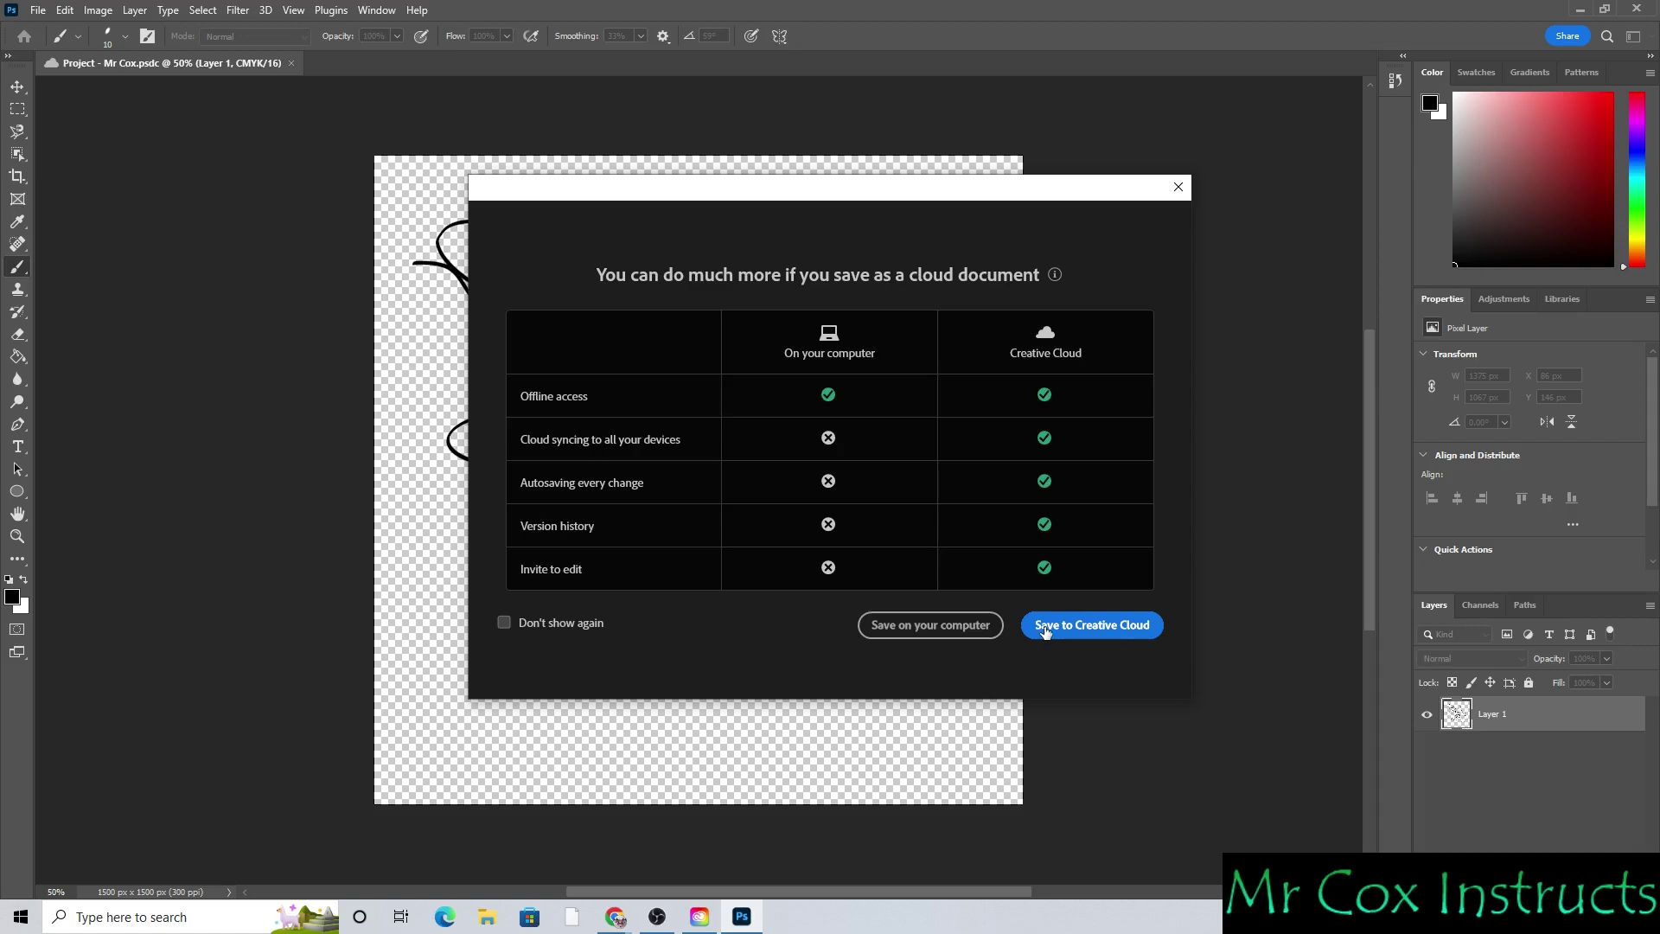
click(930, 625)
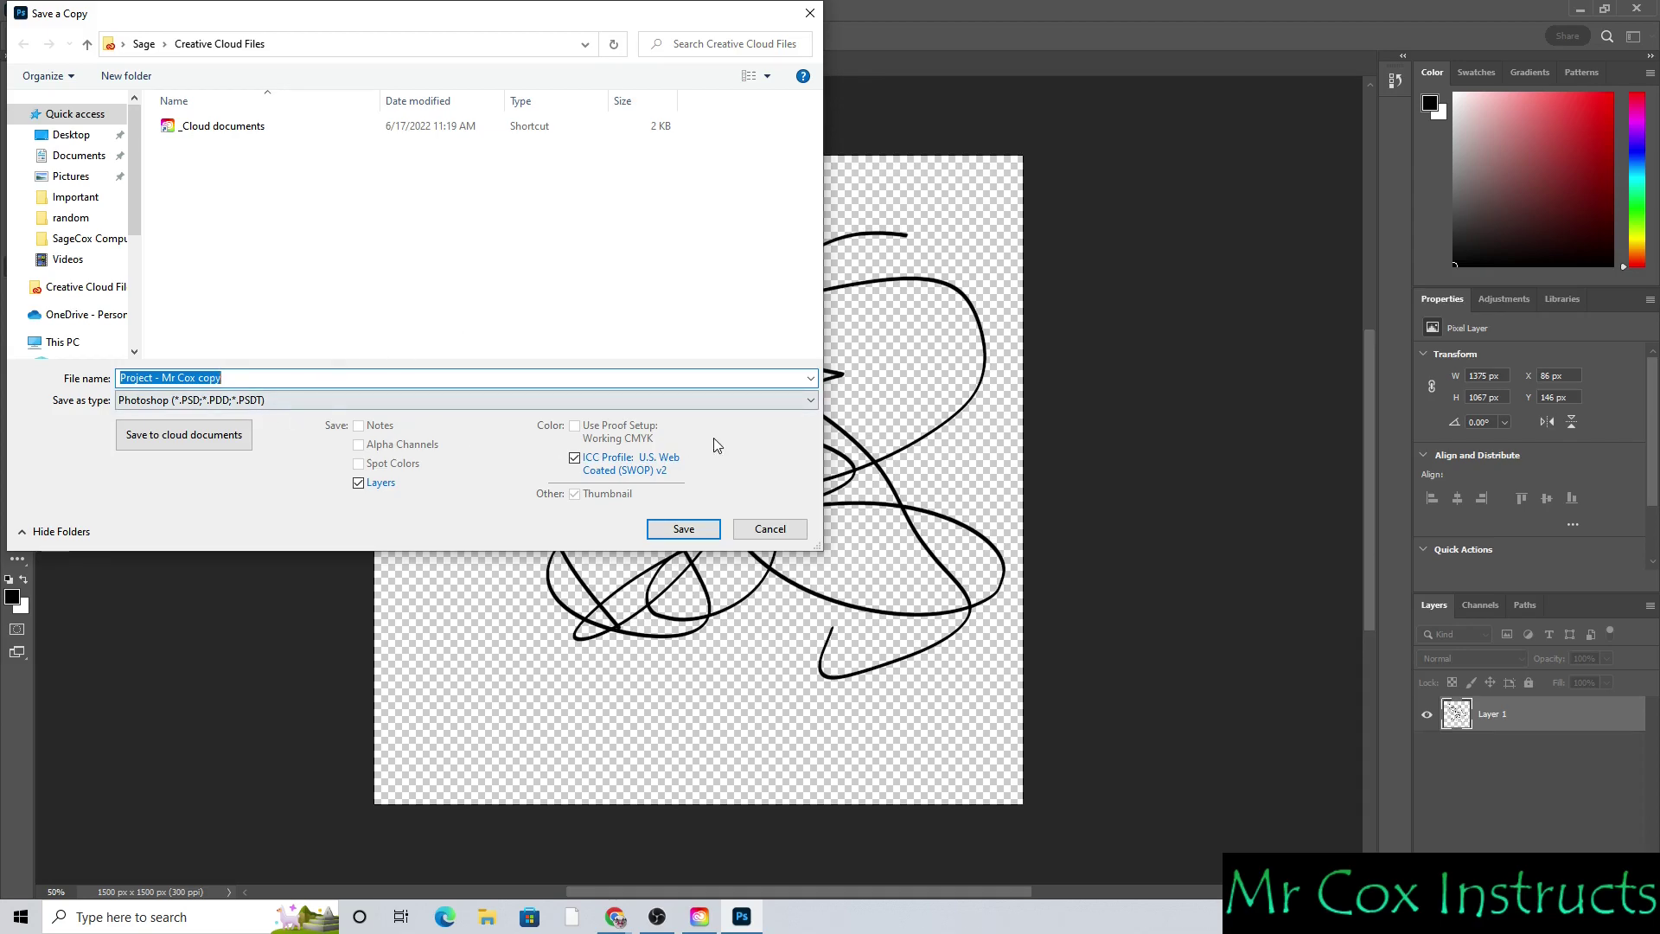
click(770, 529)
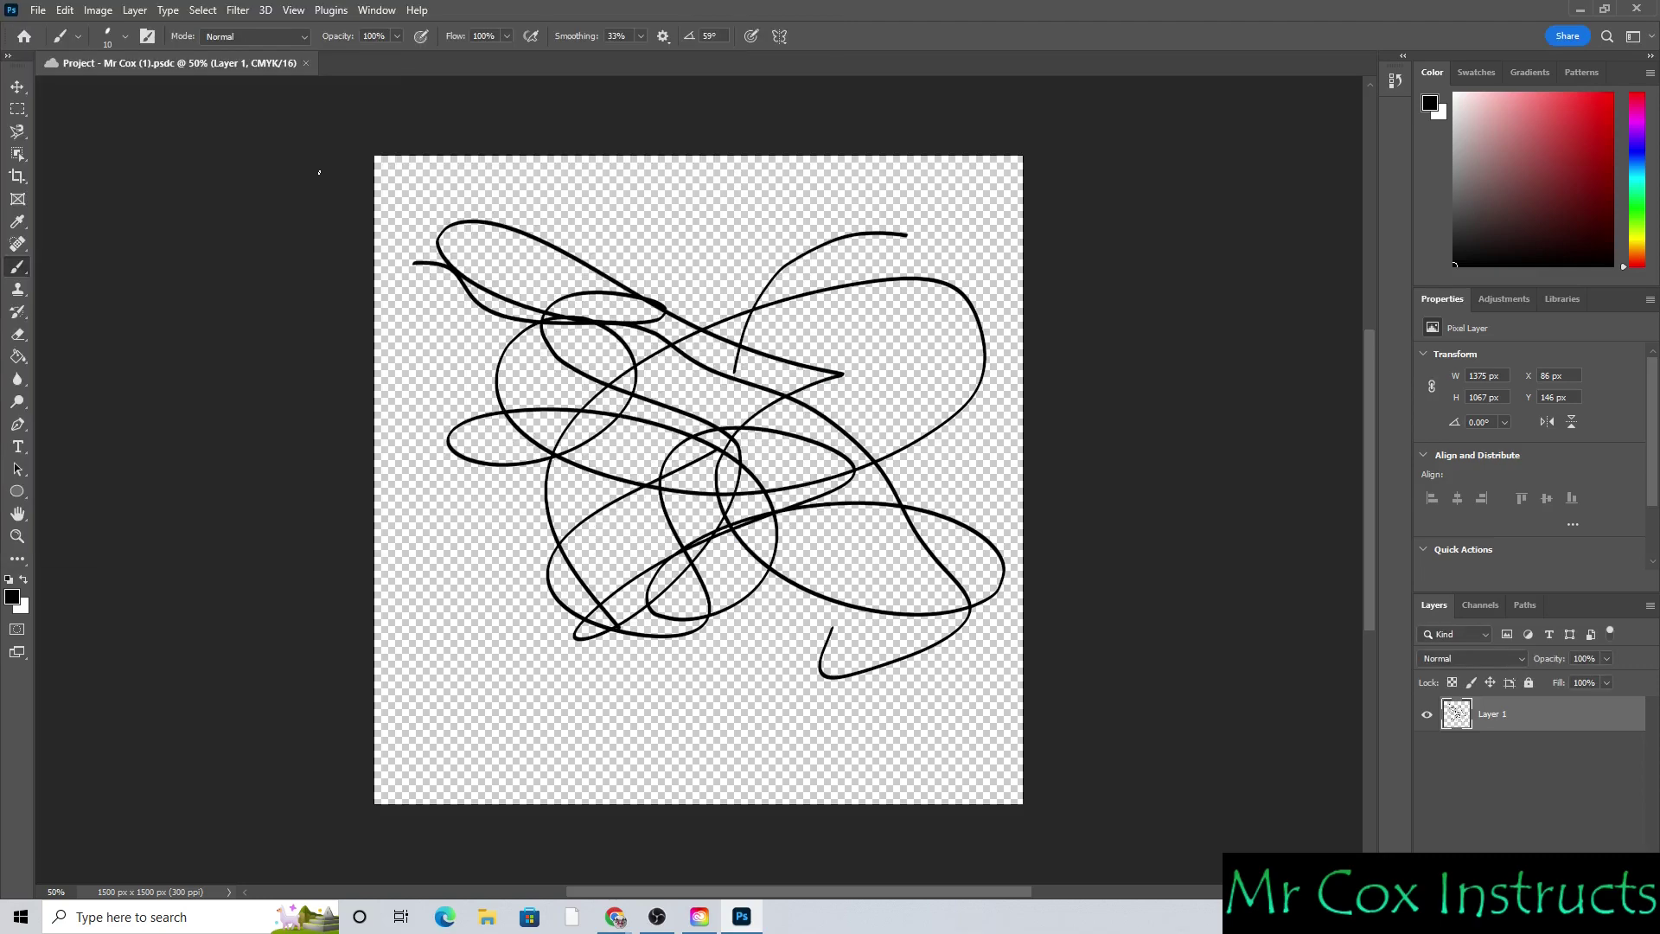
Step: Save a copy of the document to Creative Cloud under the suggested copy name
click(35, 11)
click(80, 235)
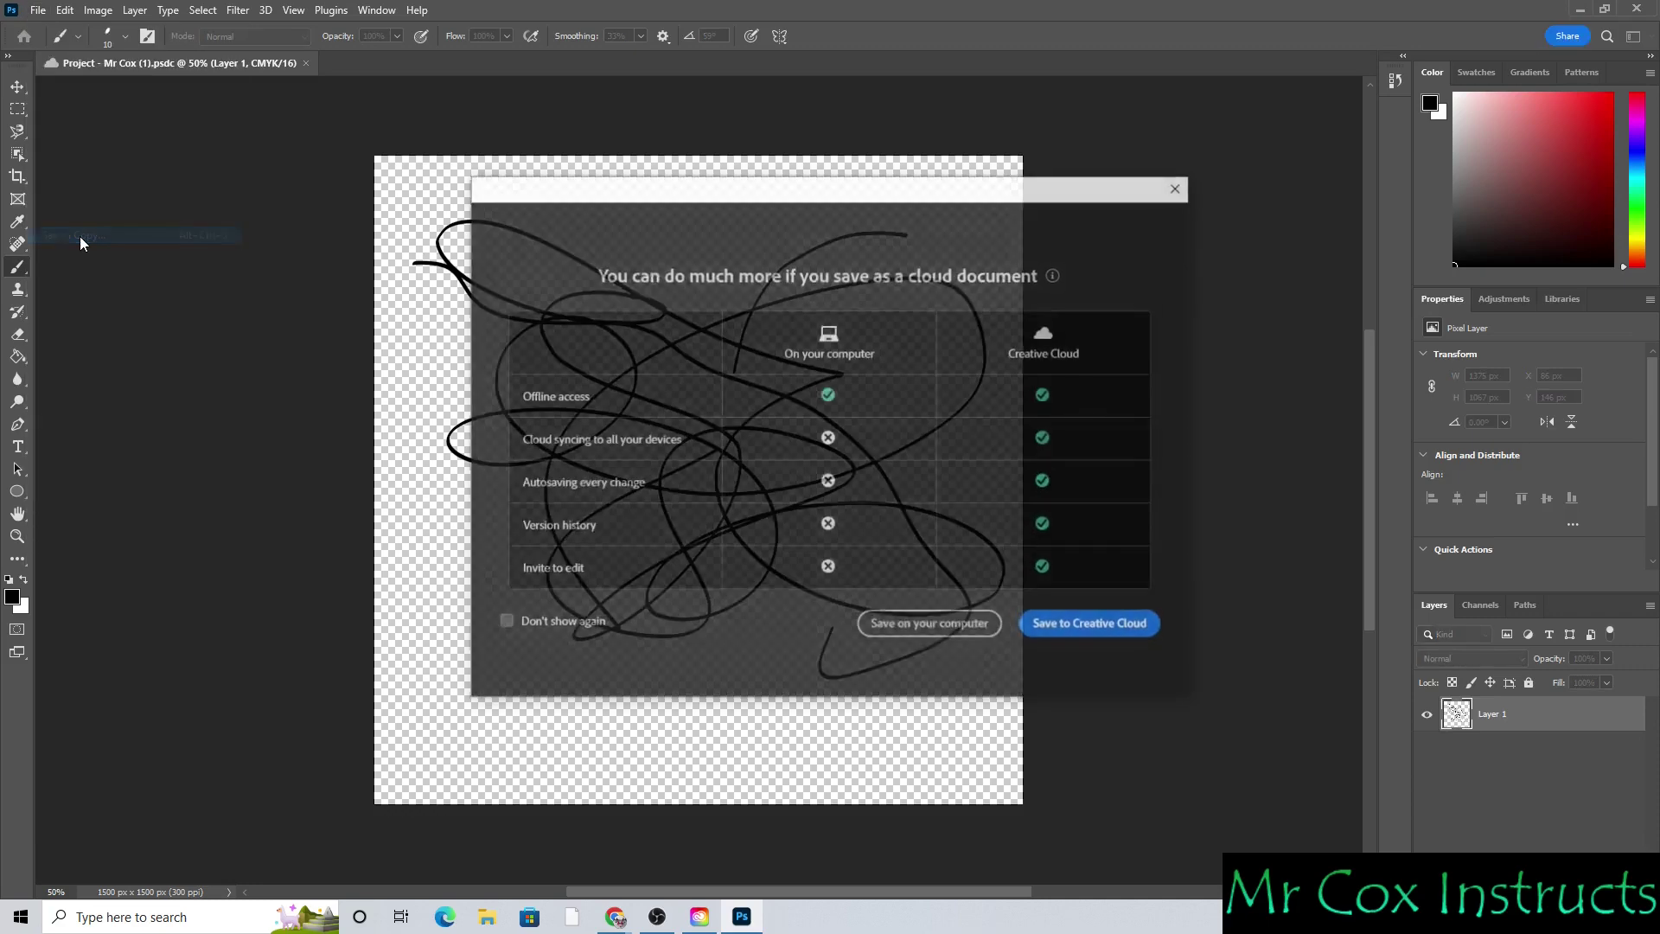
click(1061, 633)
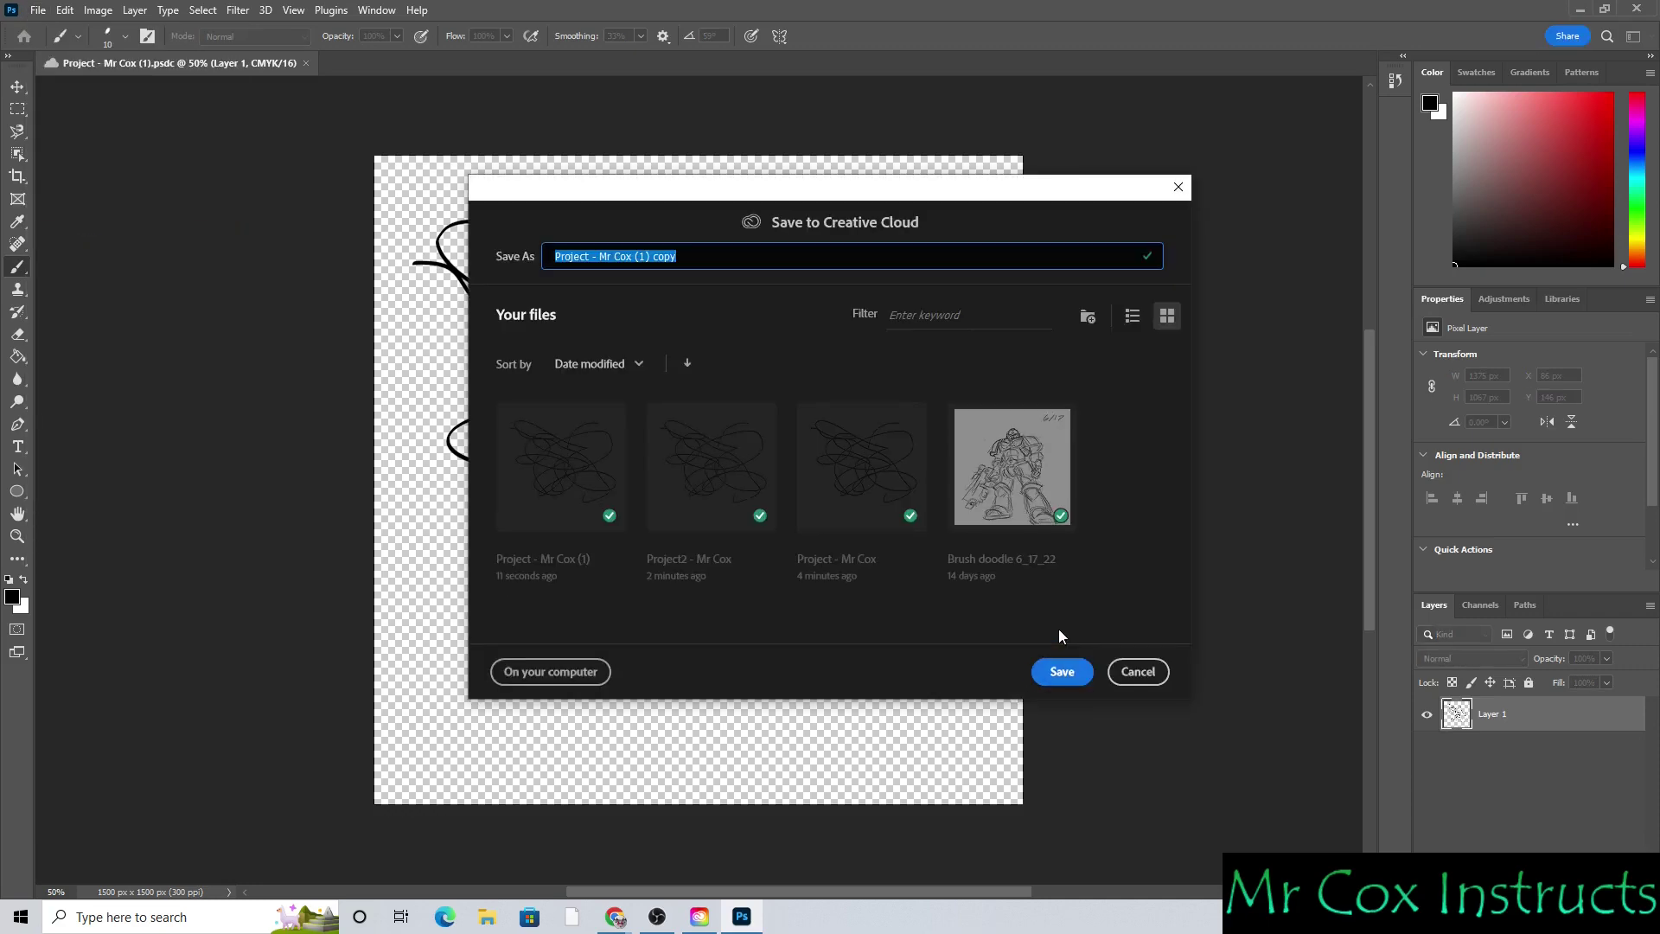
click(1066, 676)
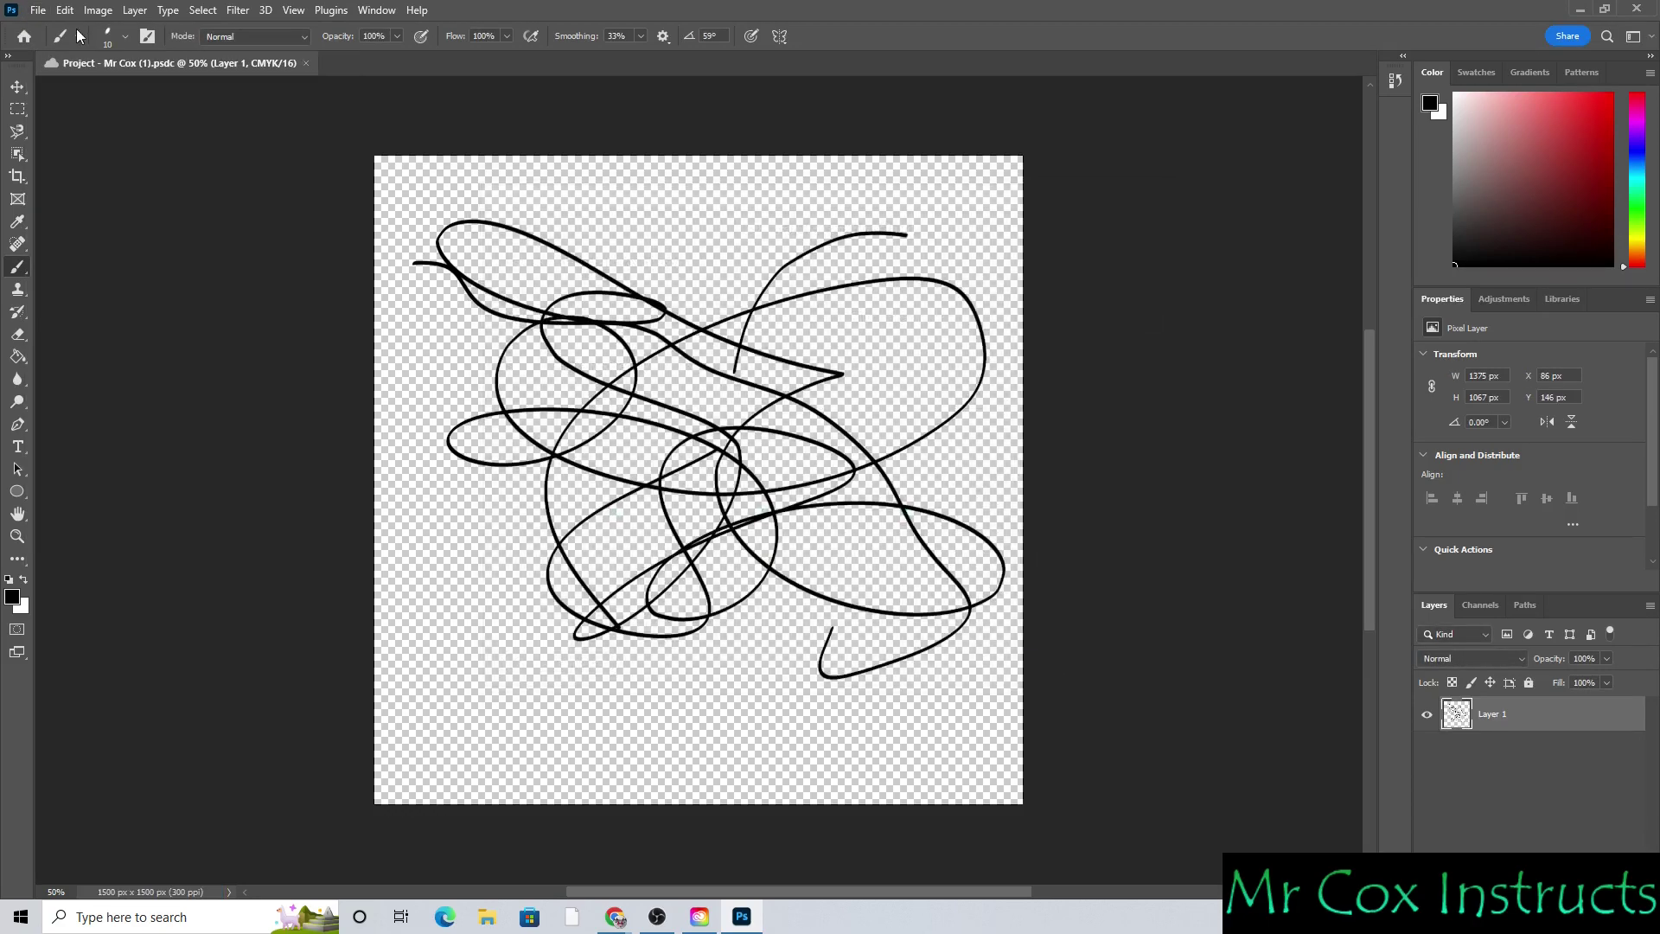
Step: Try to save the document on the computer's Desktop, removing "(1)" from the file name
click(37, 11)
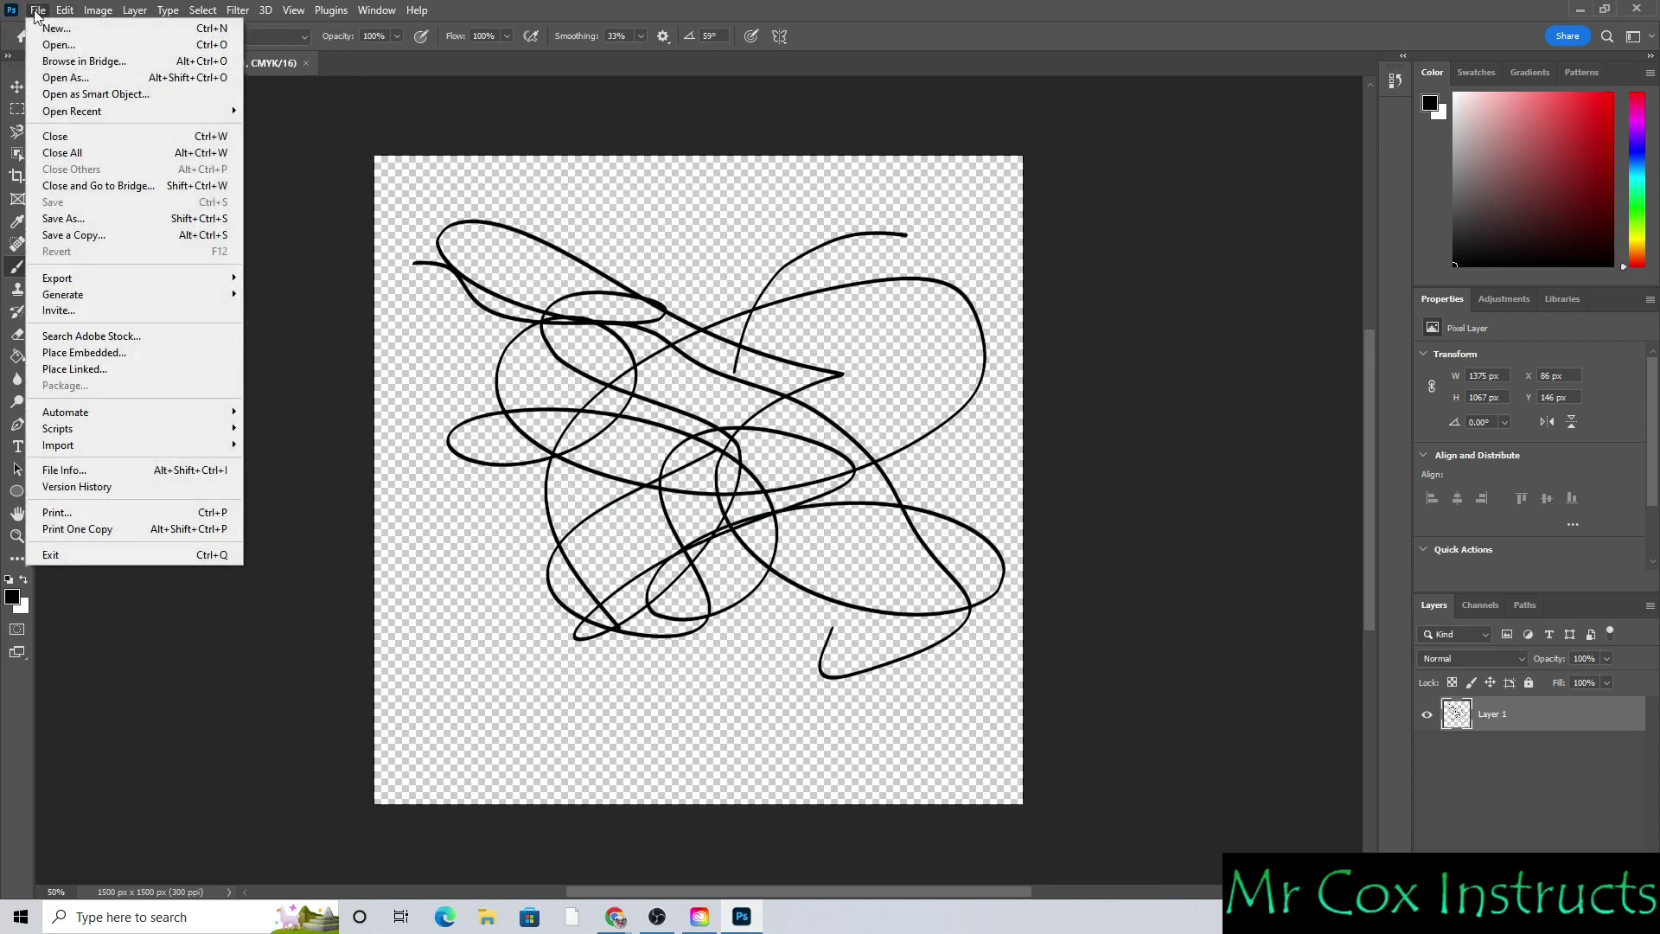
click(90, 219)
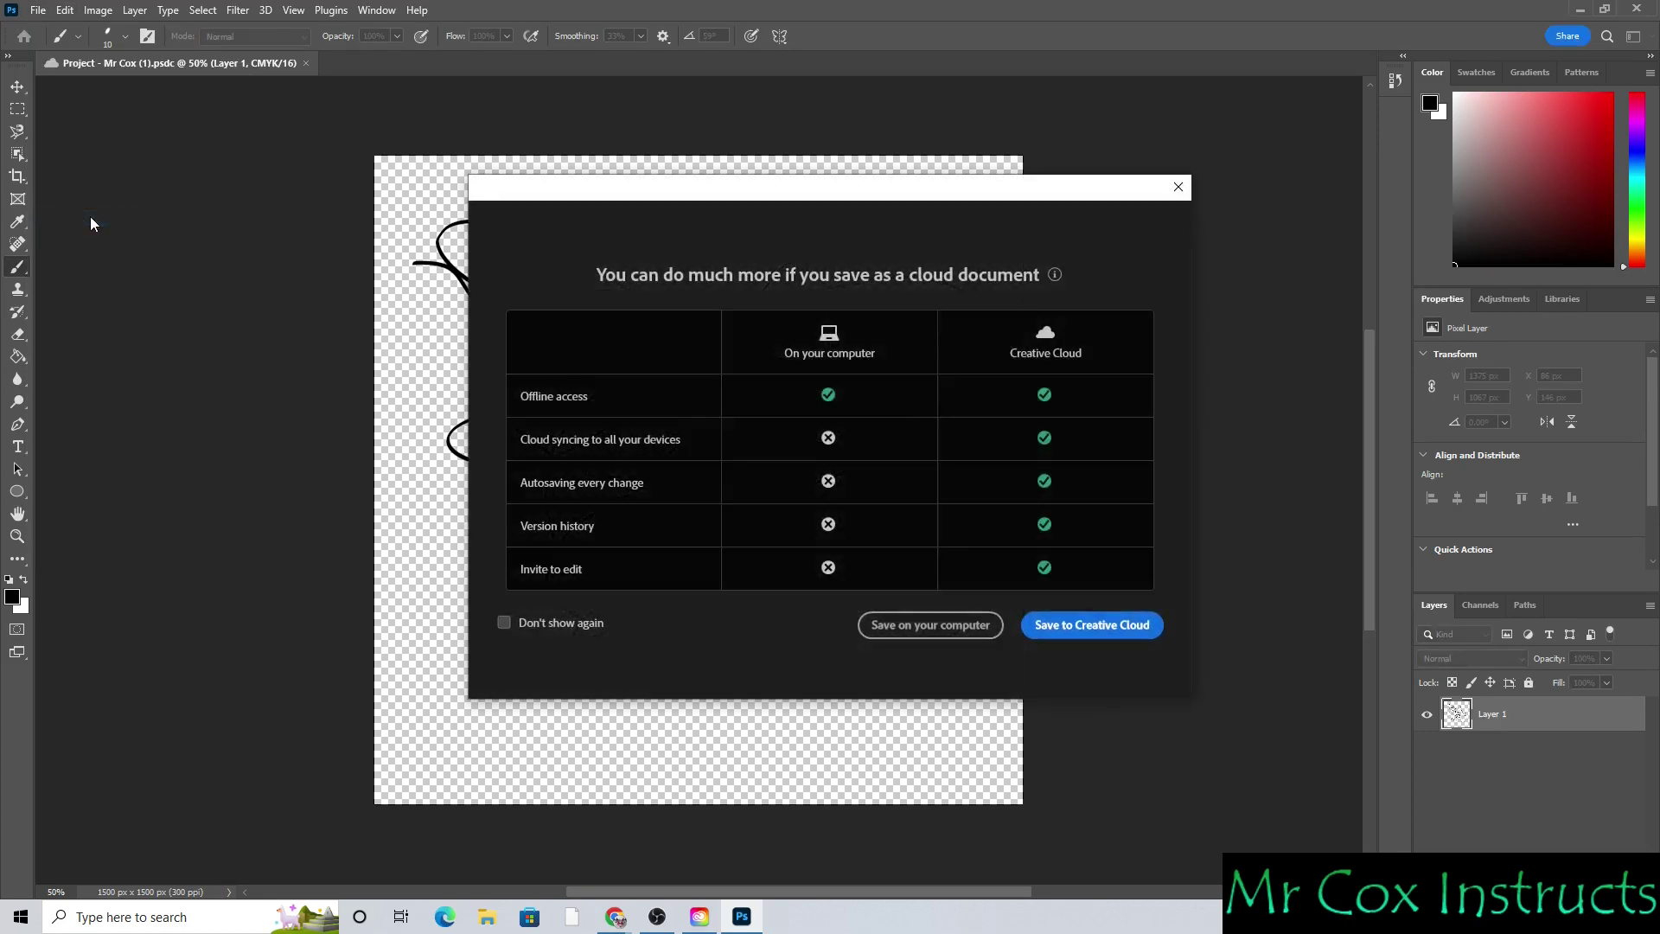
click(931, 625)
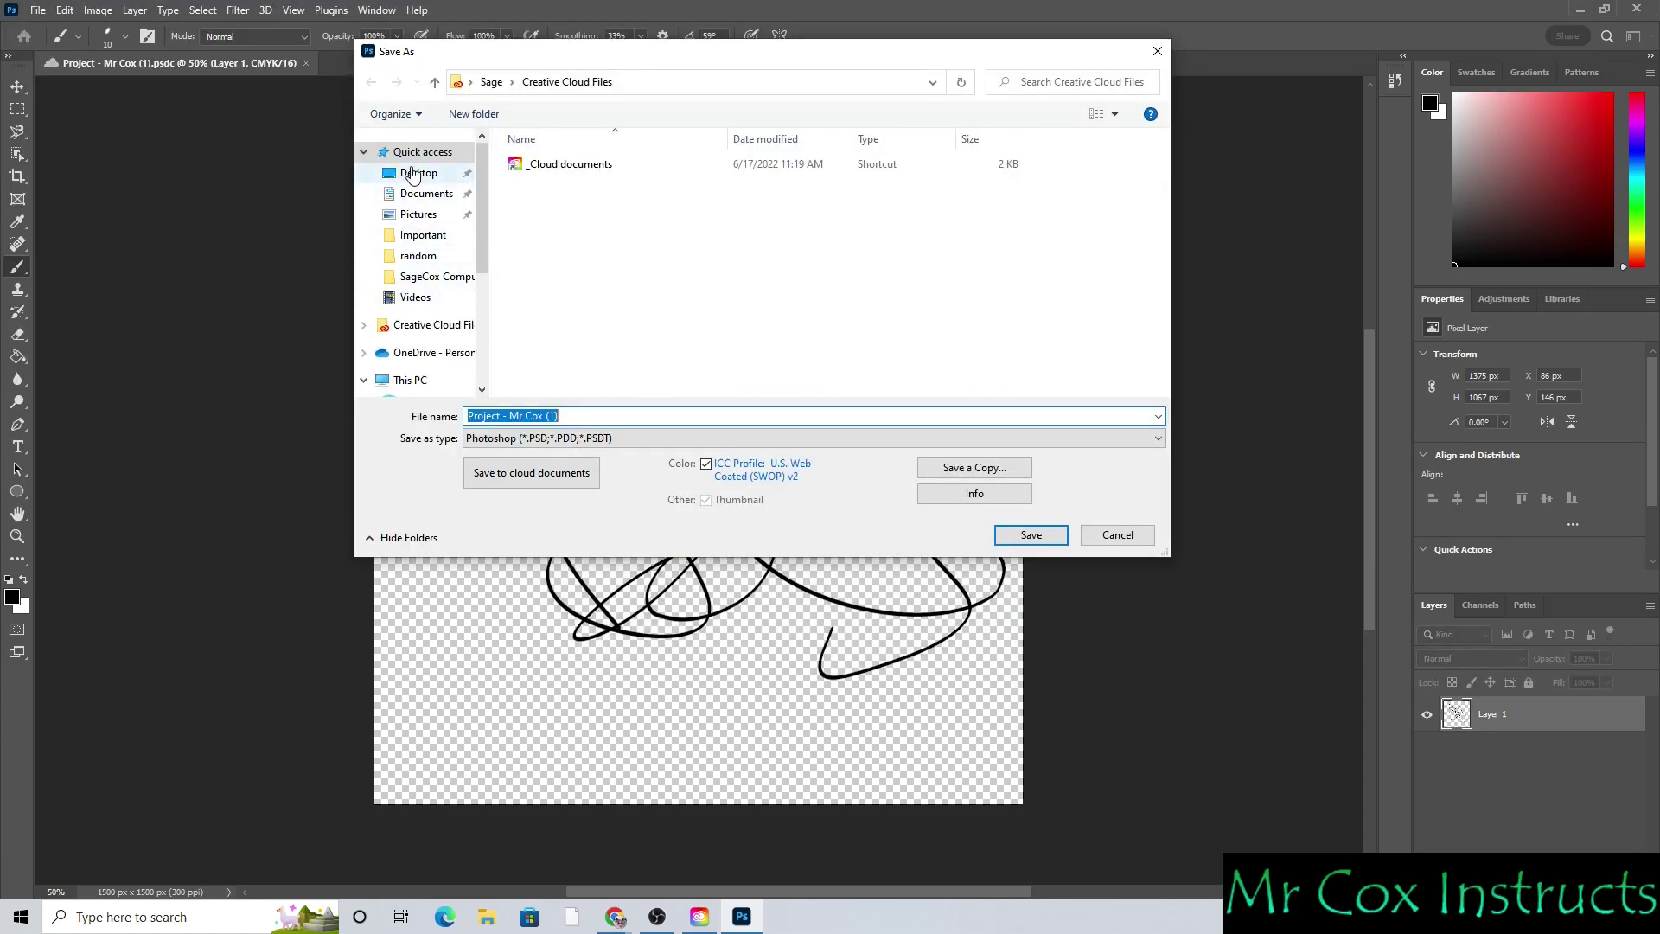
scroll(432, 276, down, 3)
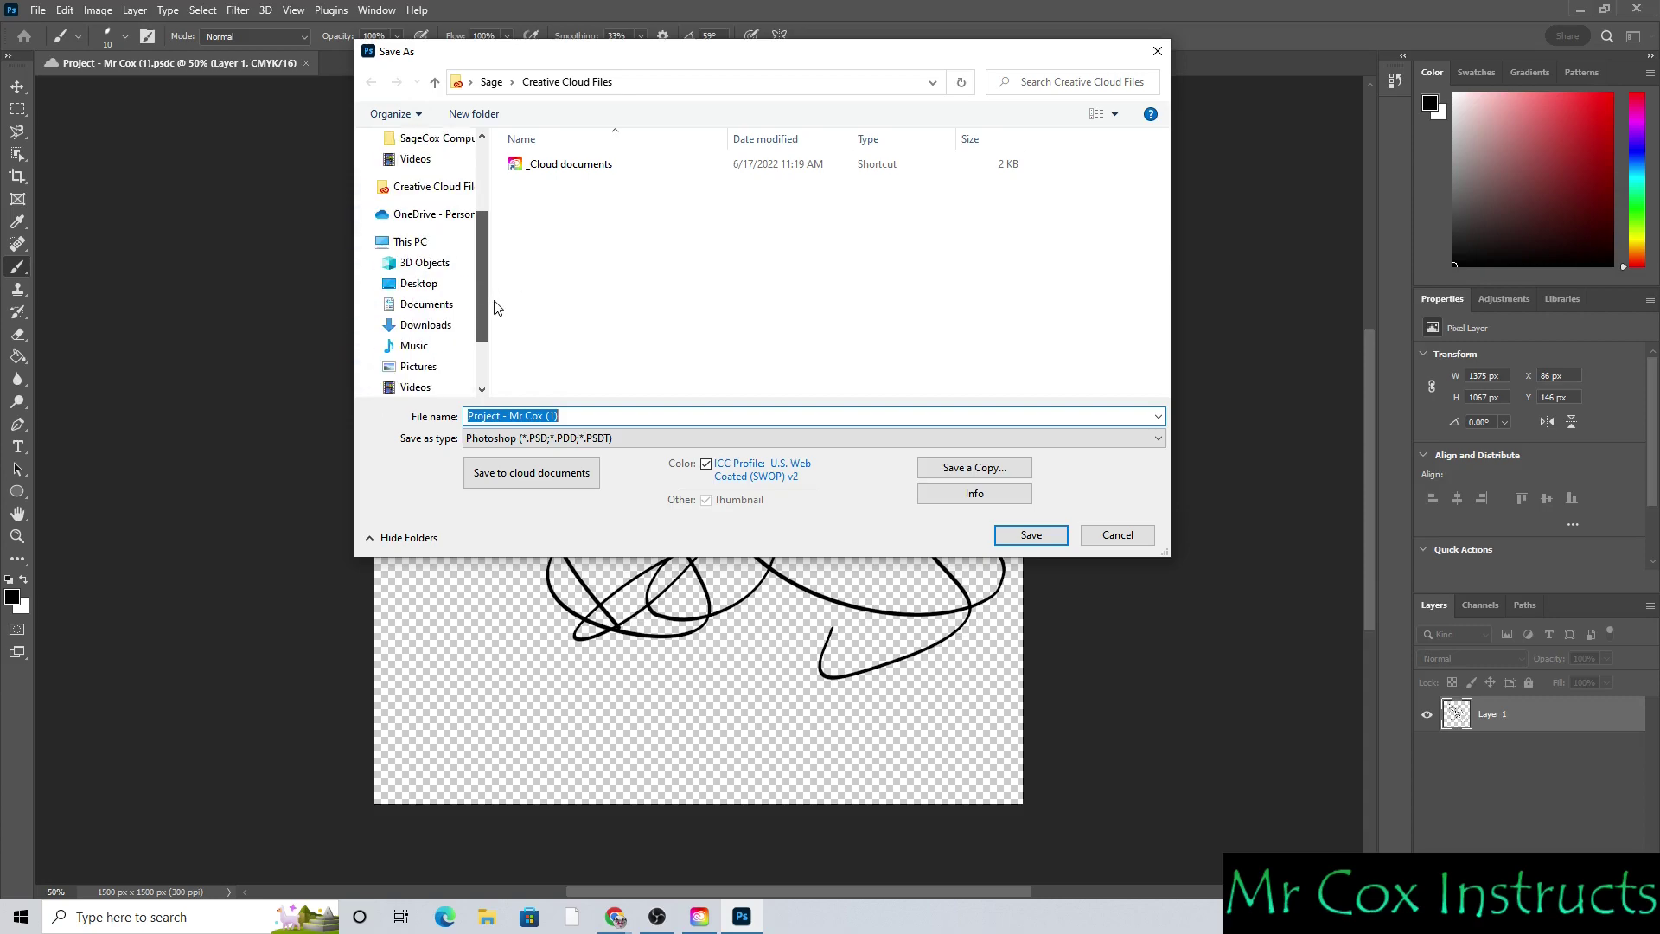
scroll(432, 285, down, 2)
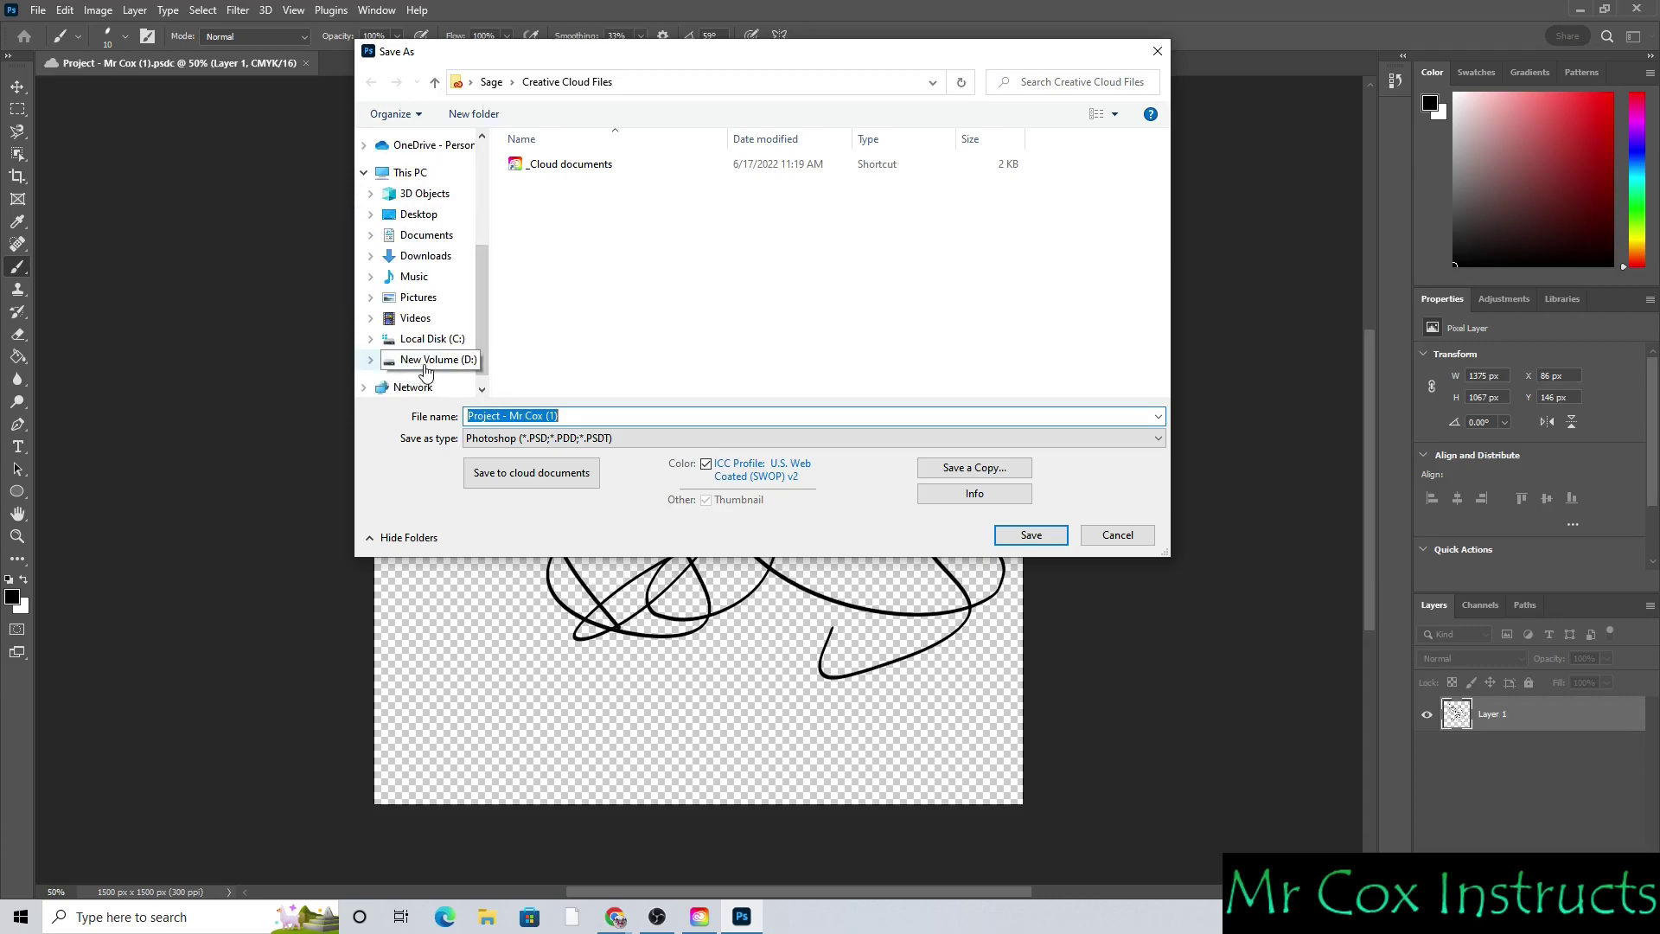
scroll(426, 370, up, 5)
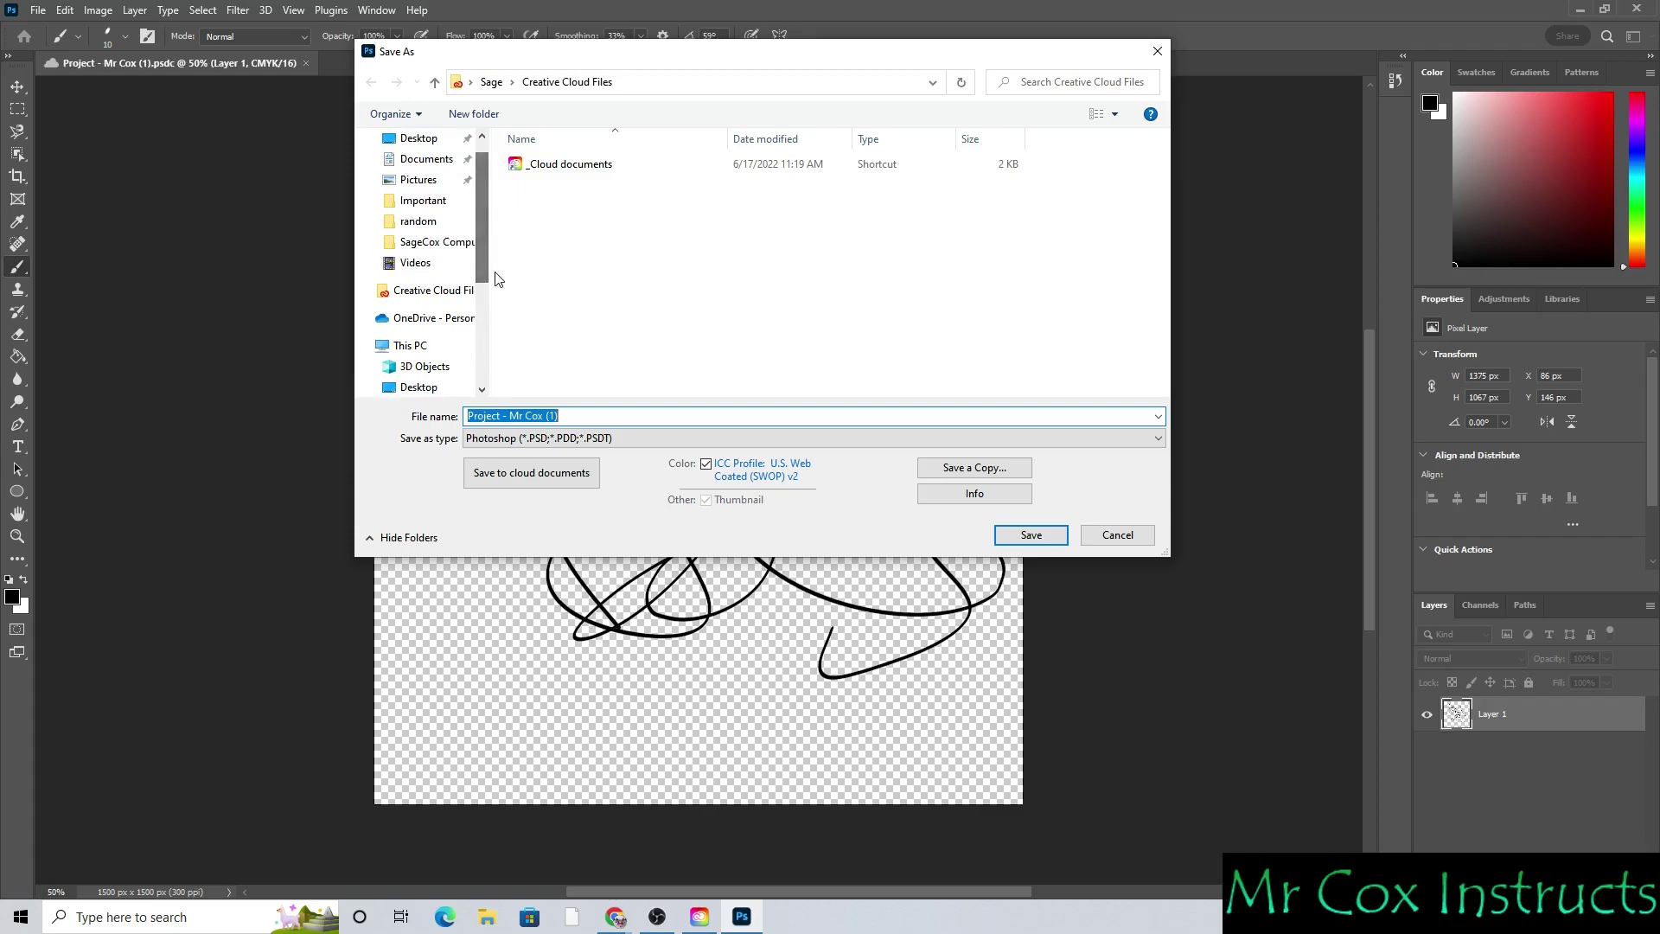
scroll(400, 176, up, 1)
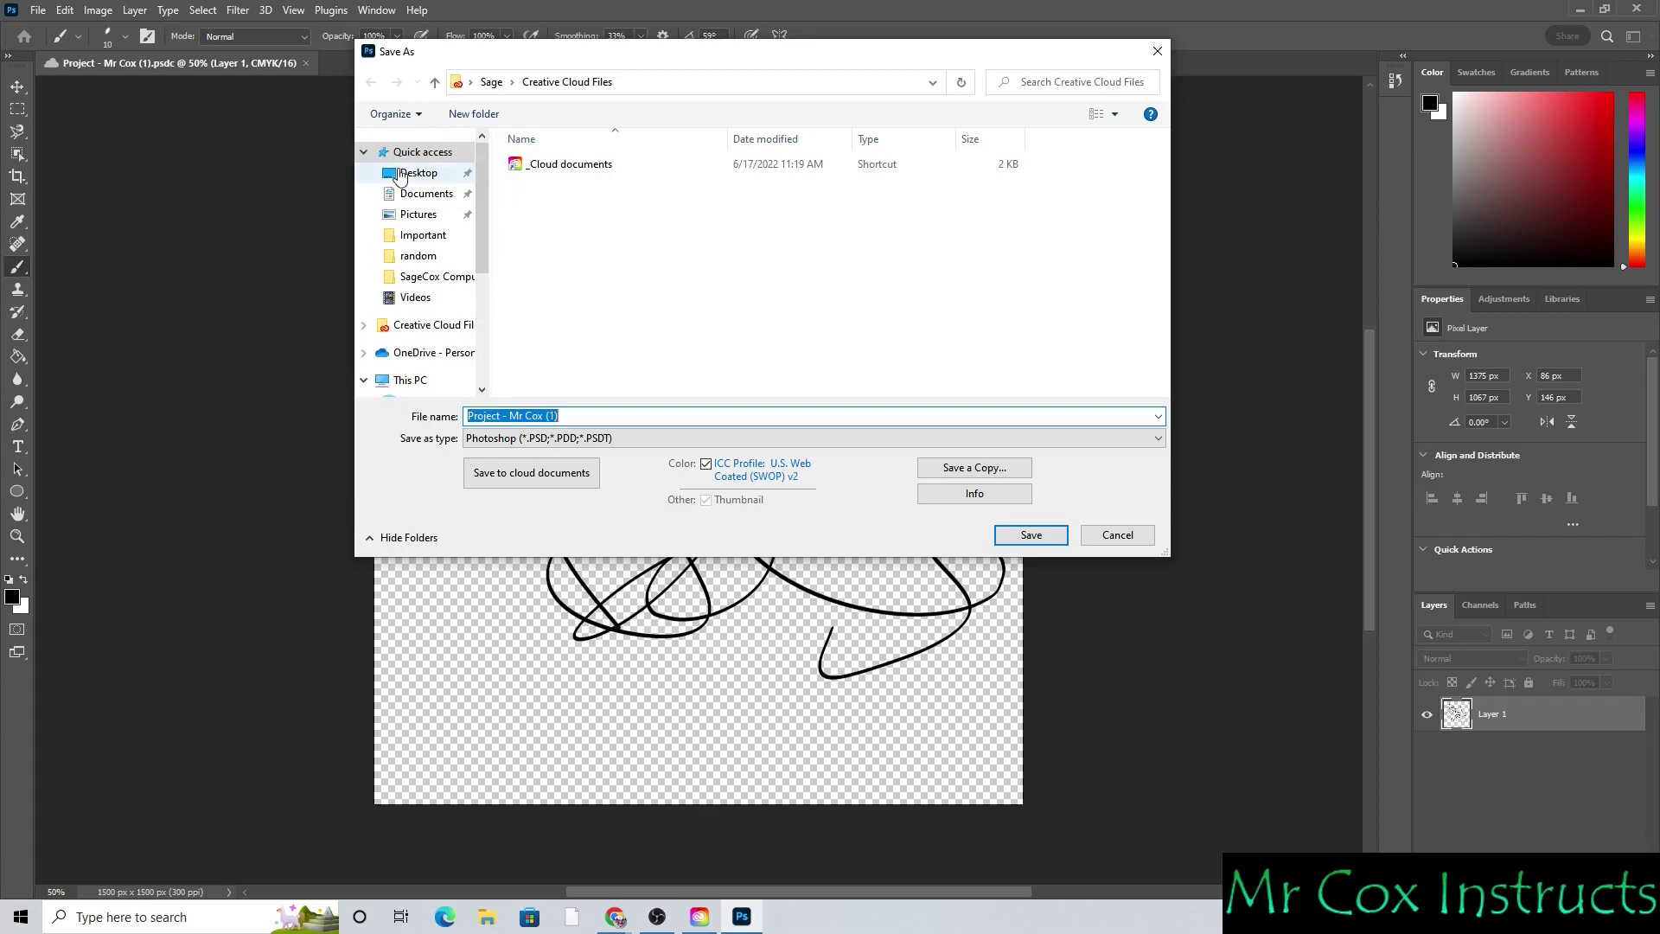
click(400, 174)
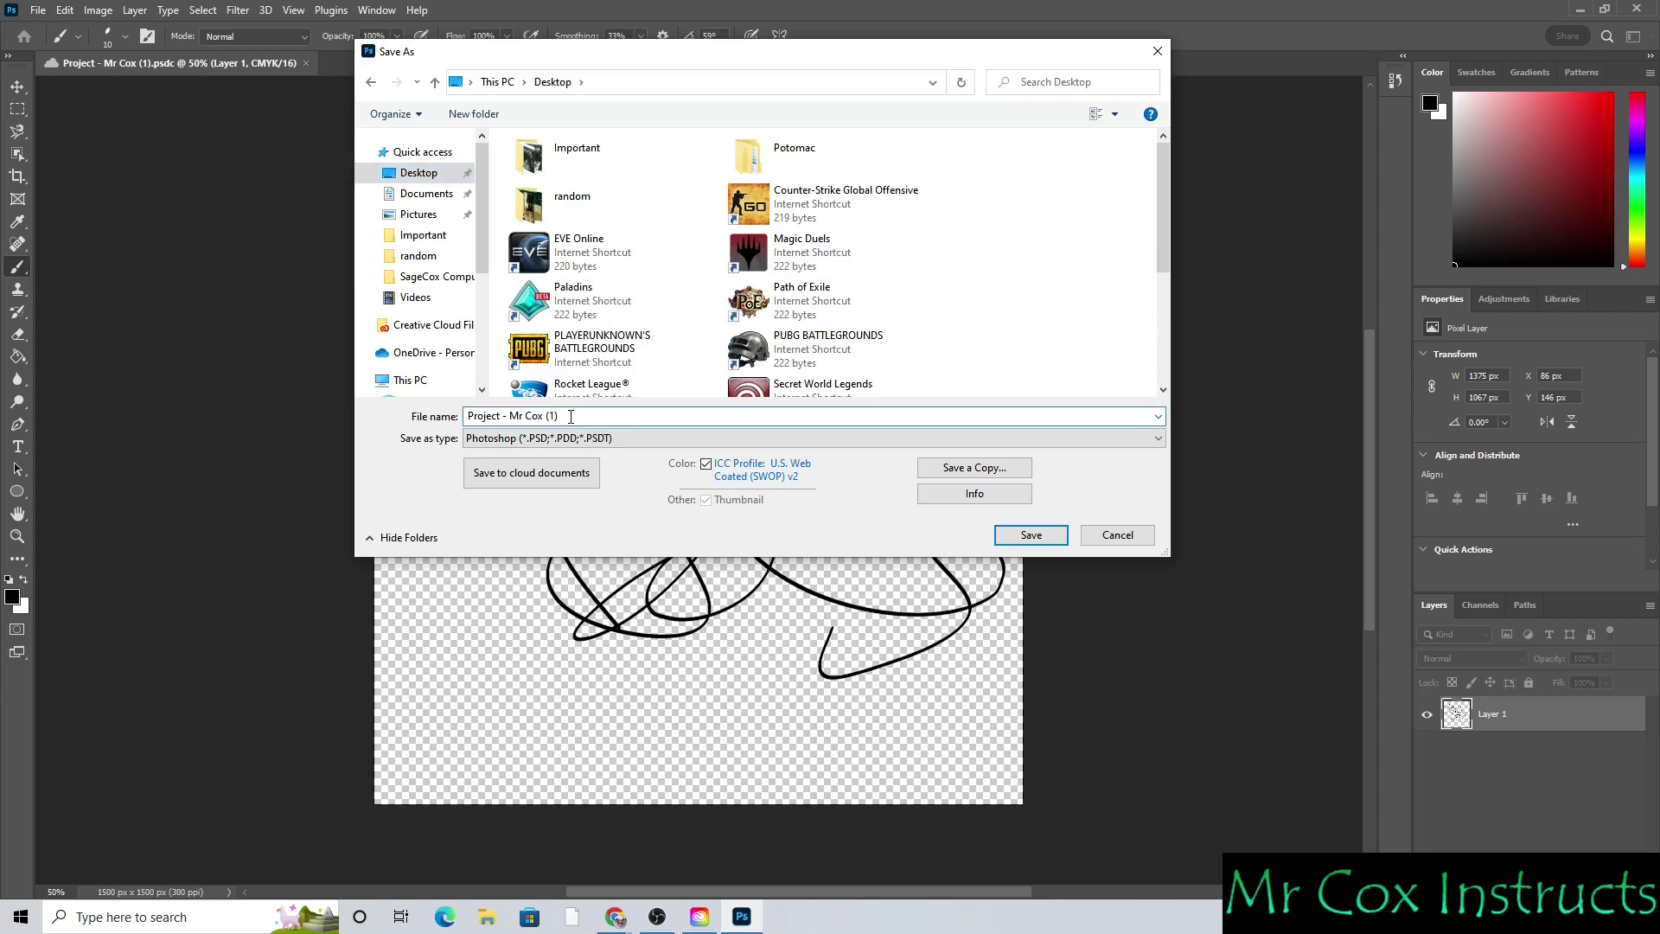
drag(560, 416, 547, 417)
key(BackSpace)
key(BackSpace)
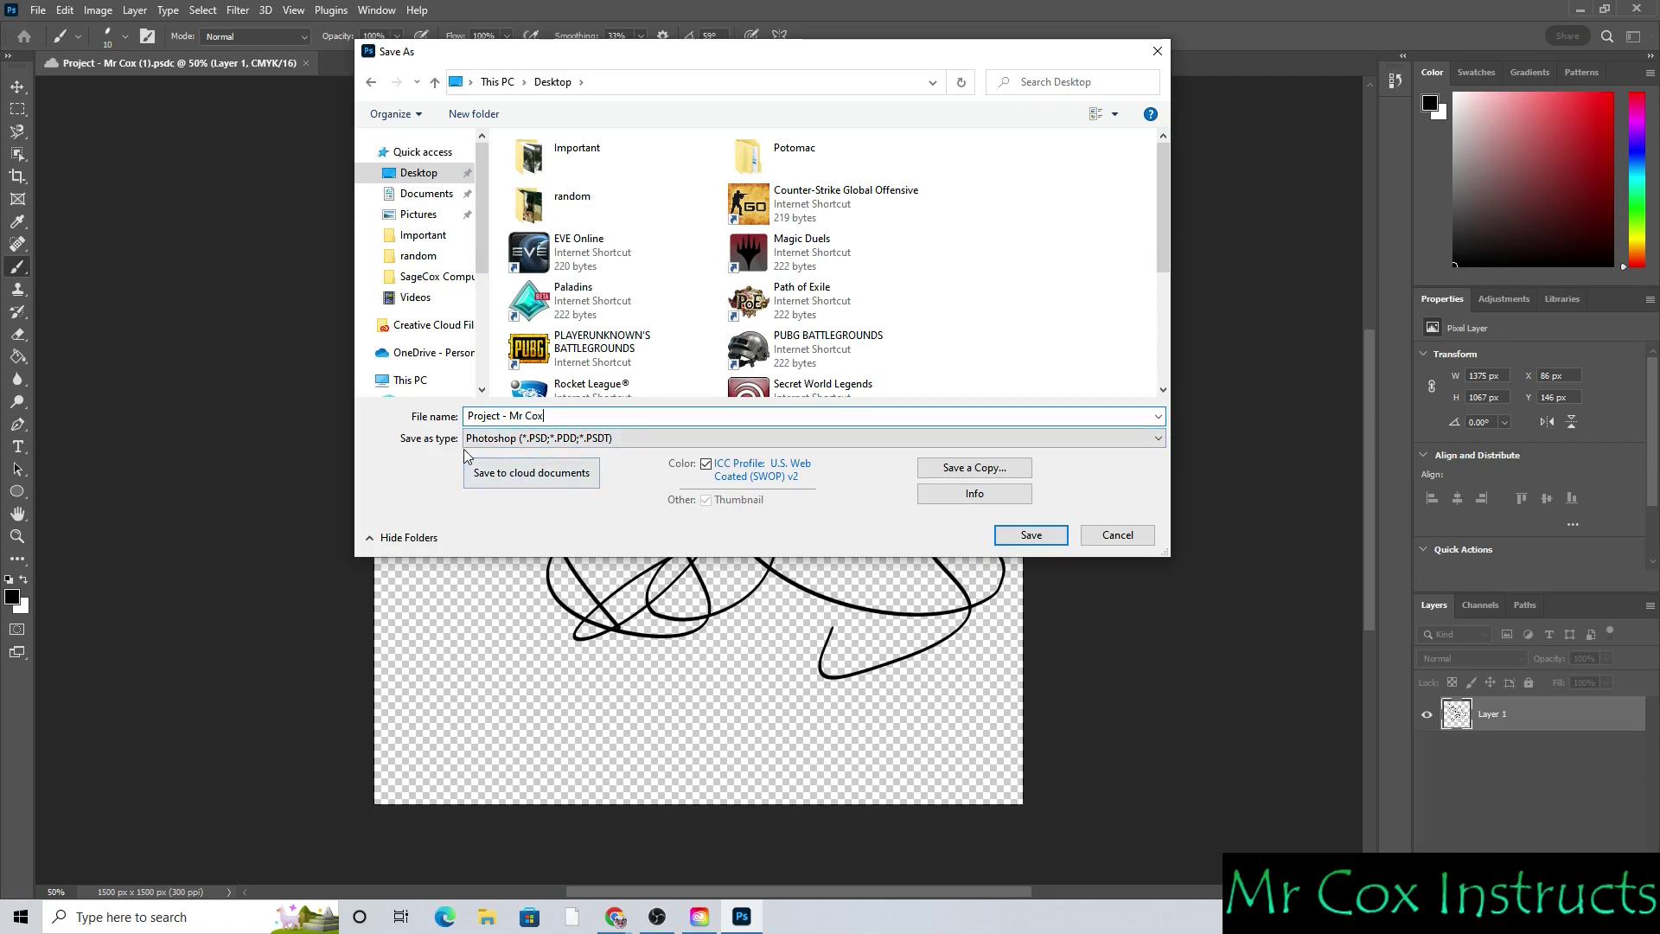
Step: Examine the file formats offered by Save As on the computer, and cancel the save
click(543, 448)
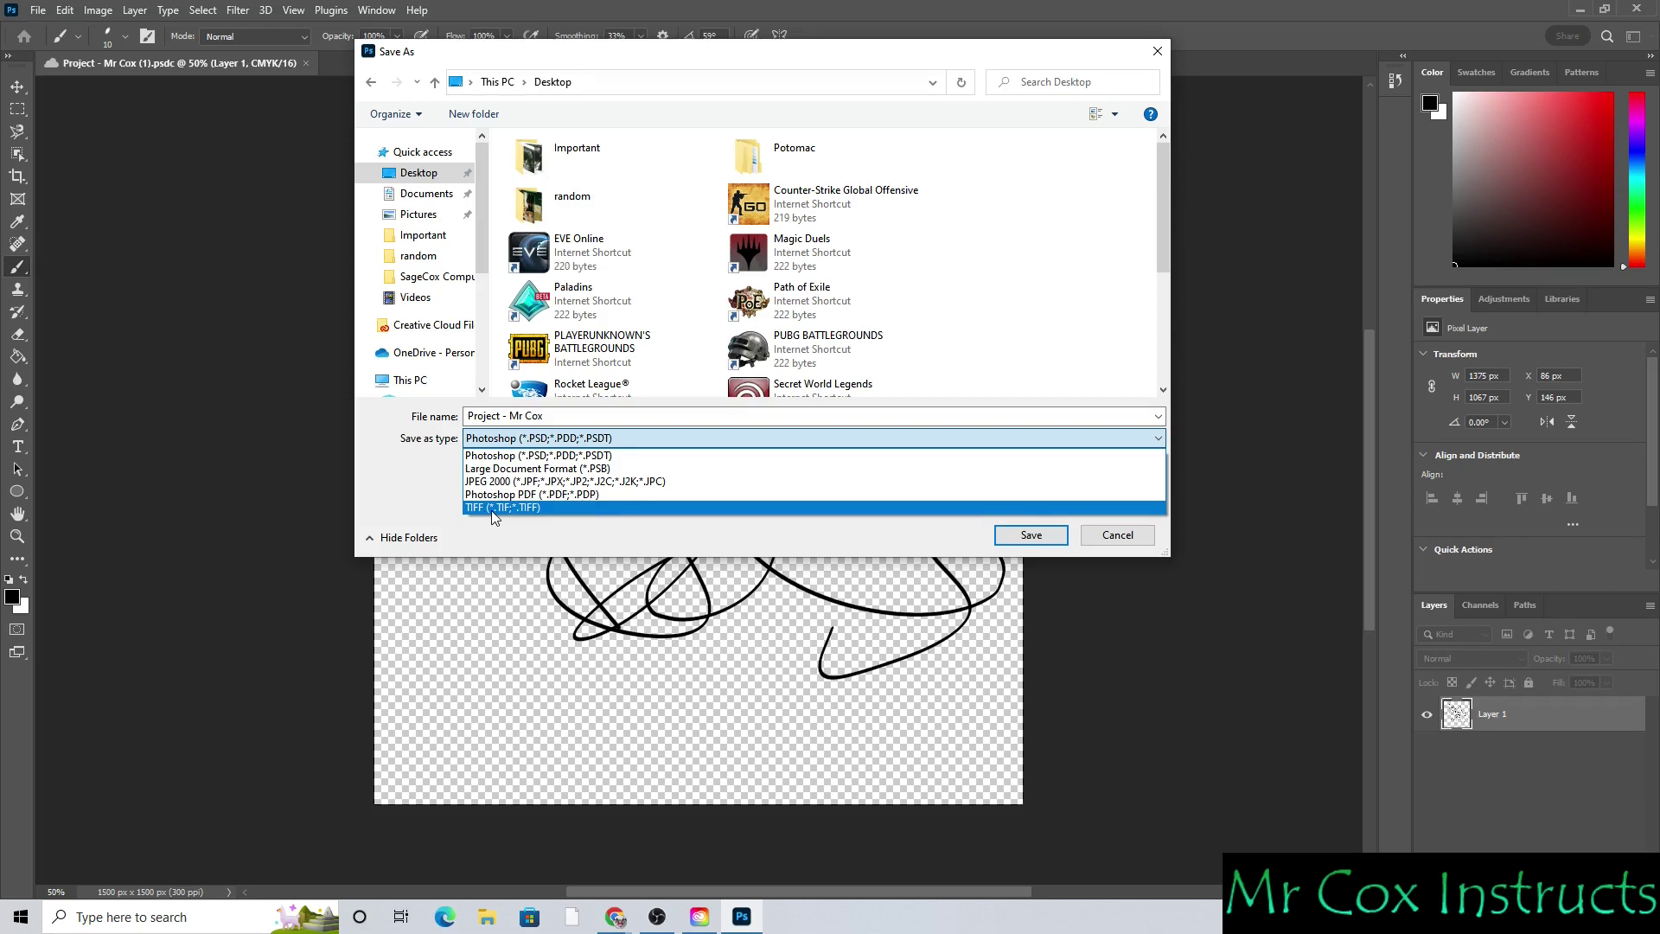
click(1138, 543)
click(1117, 536)
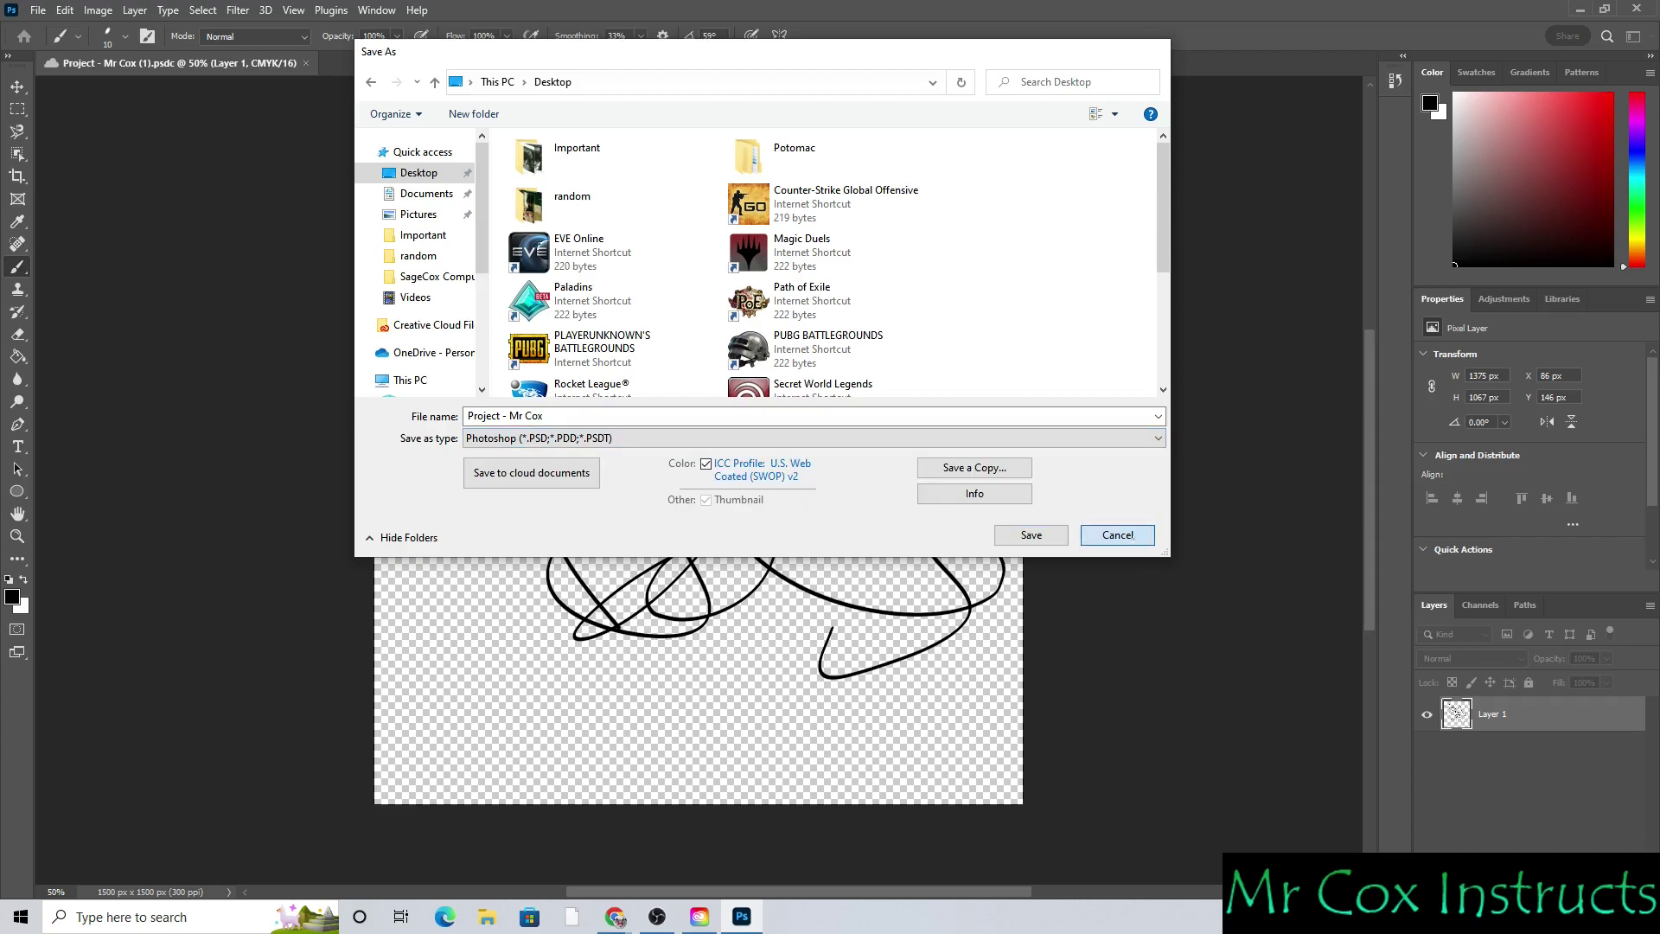
Step: Examine the file formats offered when saving a copy on the computer, and leave without saving
click(38, 10)
click(143, 235)
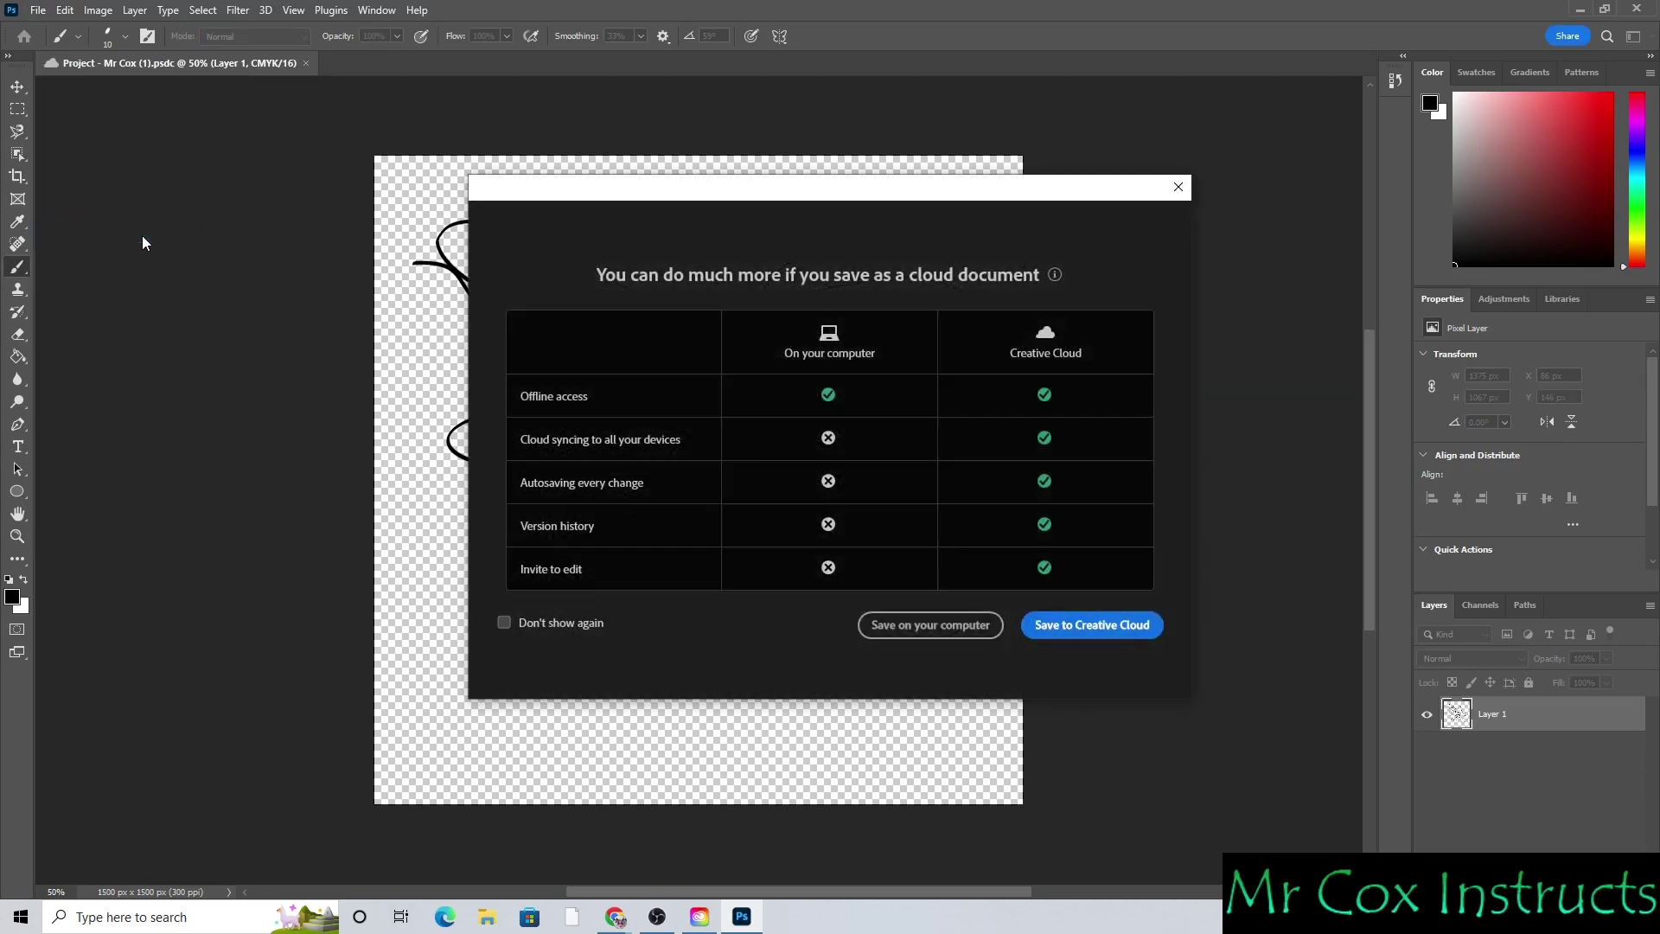
click(986, 626)
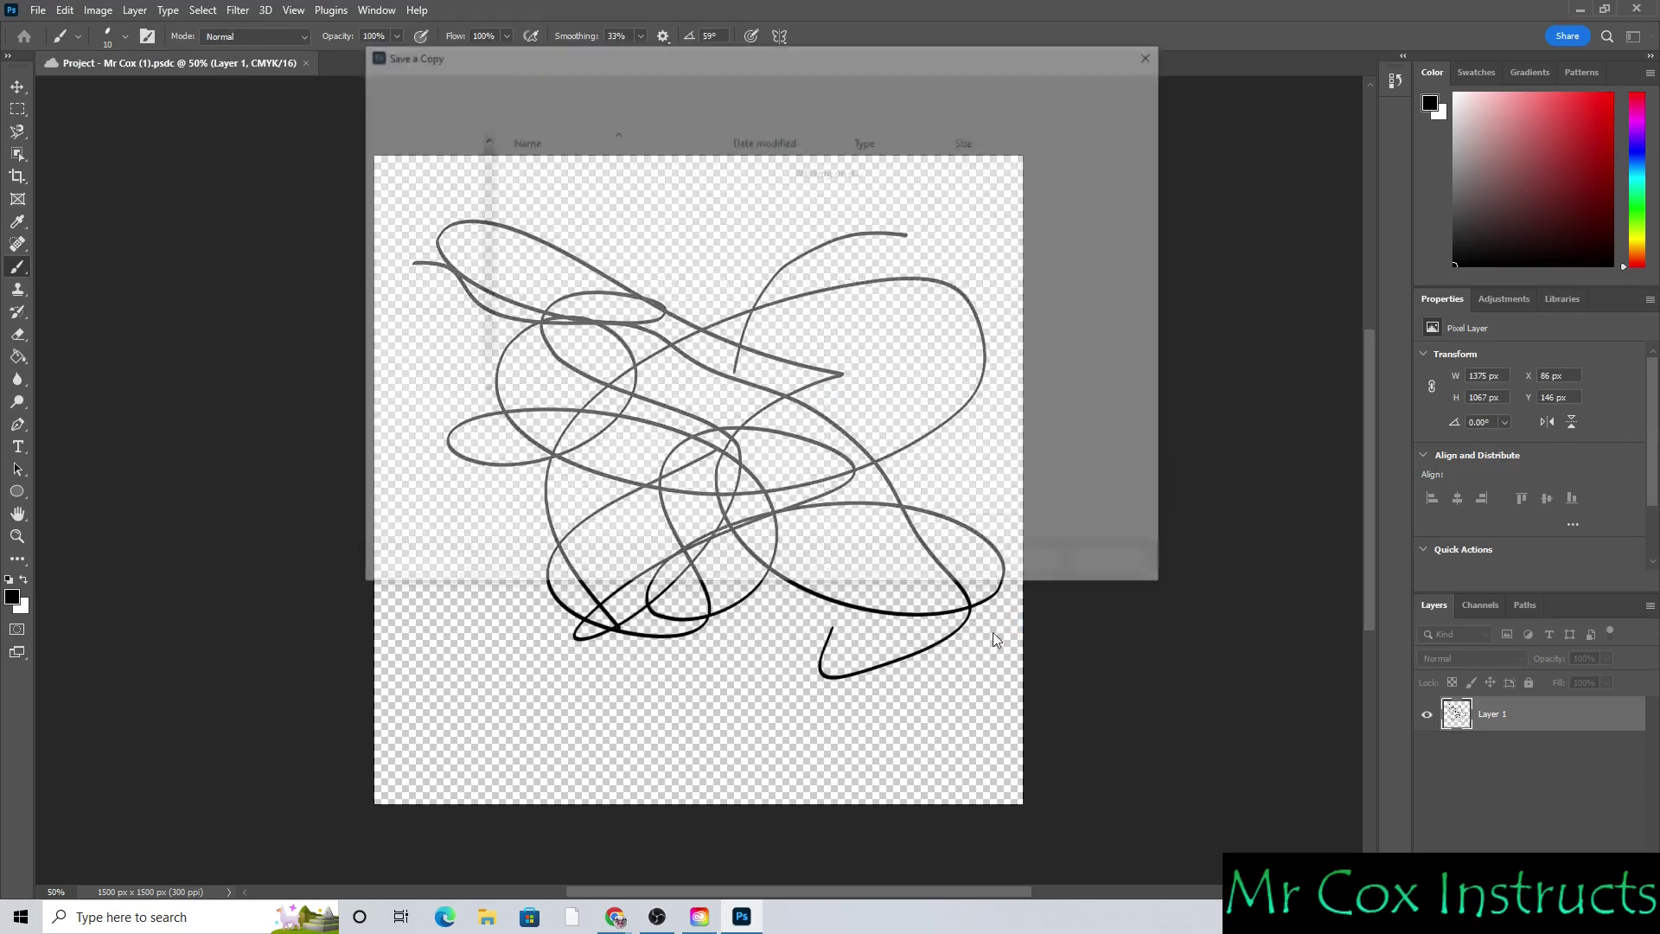
click(1004, 438)
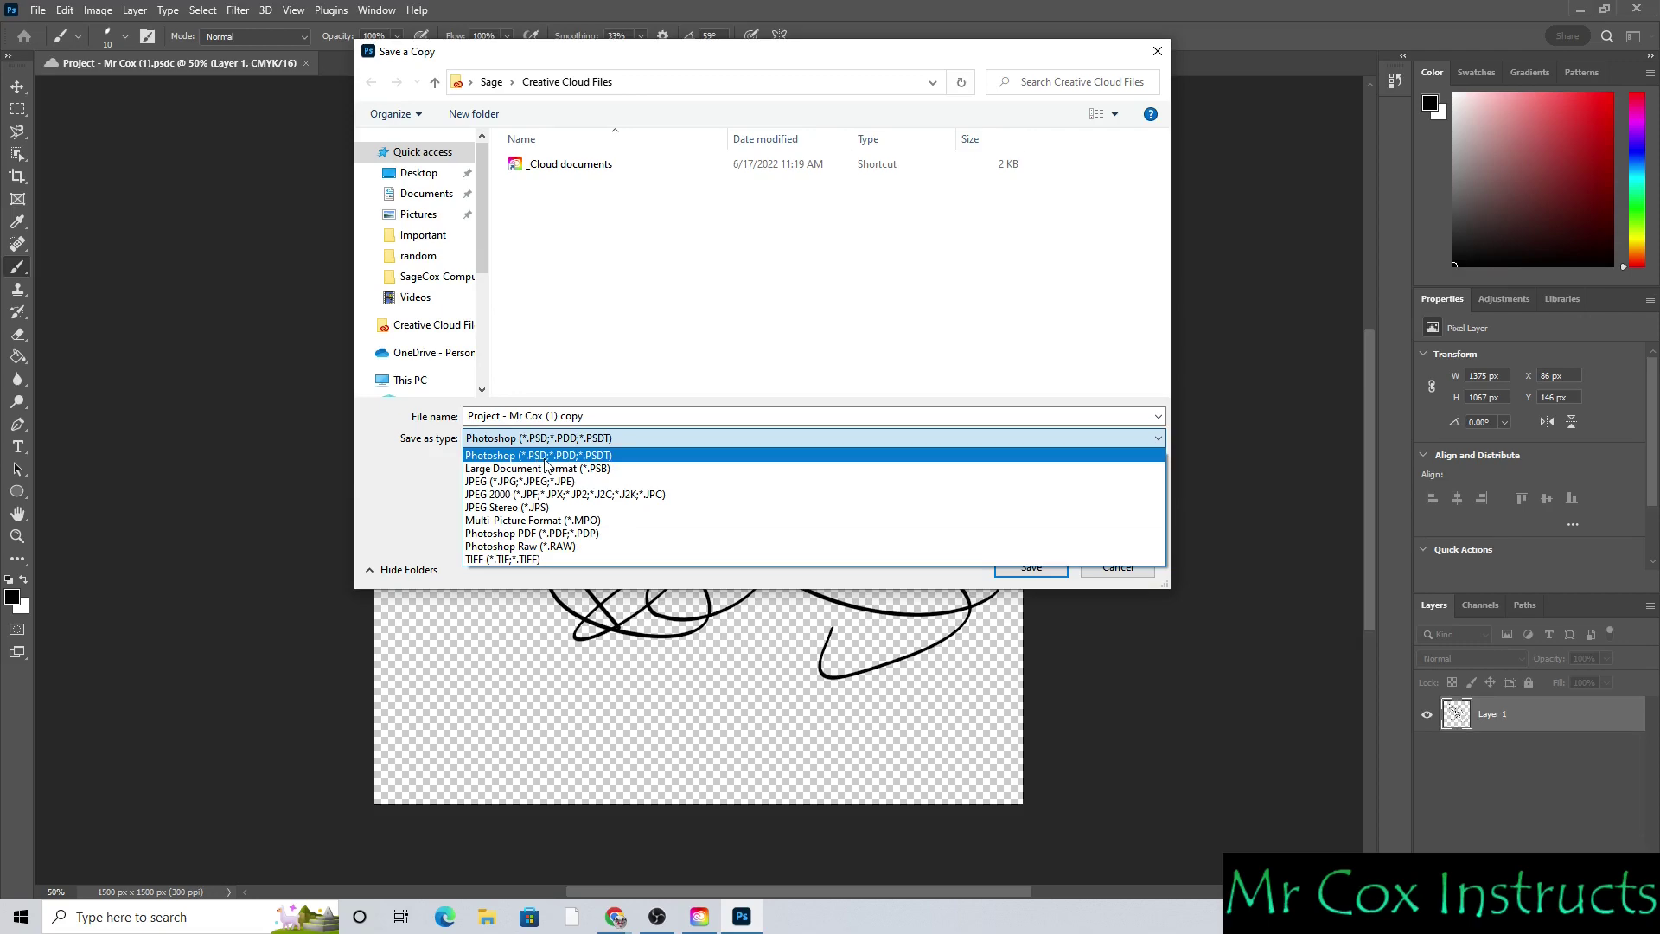
key(Escape)
key(Escape)
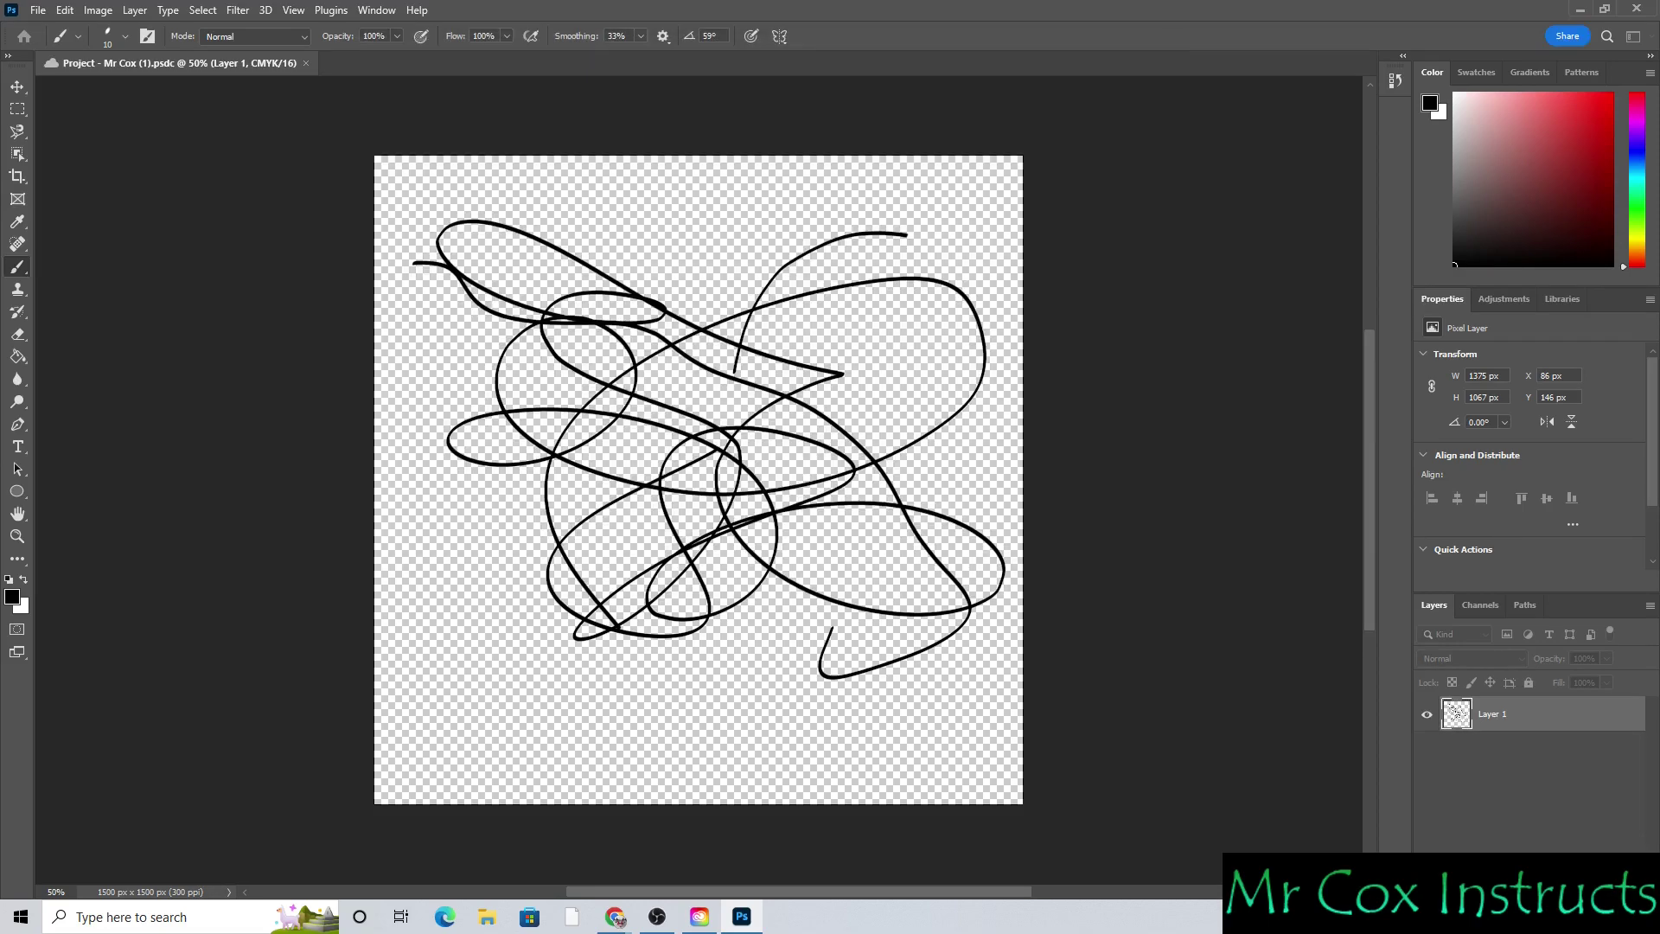